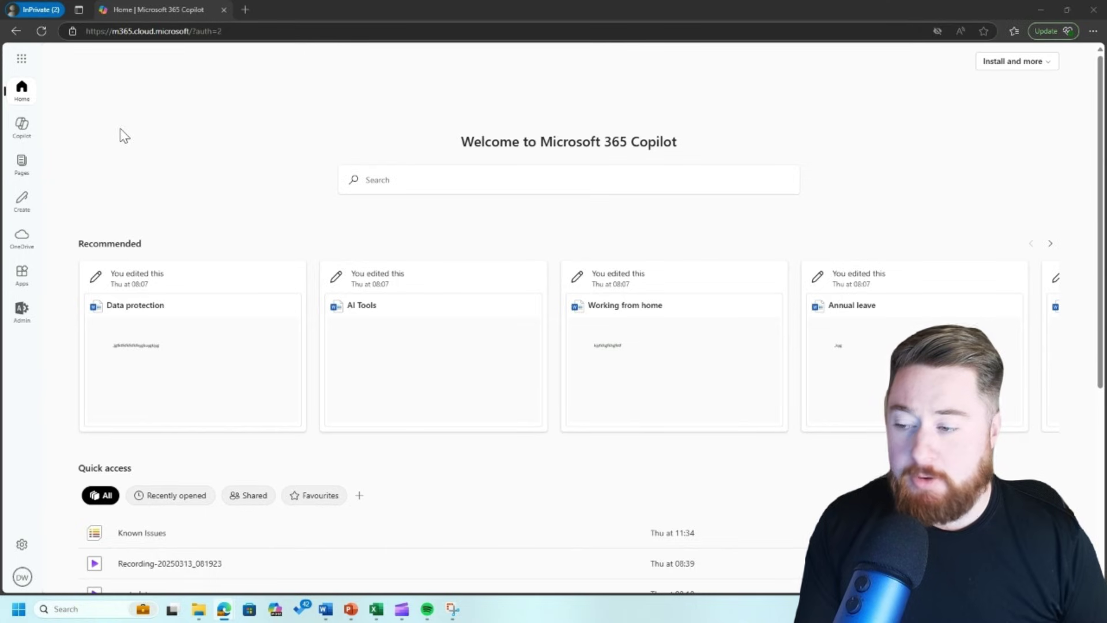
# - From the Microsoft 365 admin center's full admin list, open the SharePoint admin center and expand Policies
pyautogui.click(22, 316)
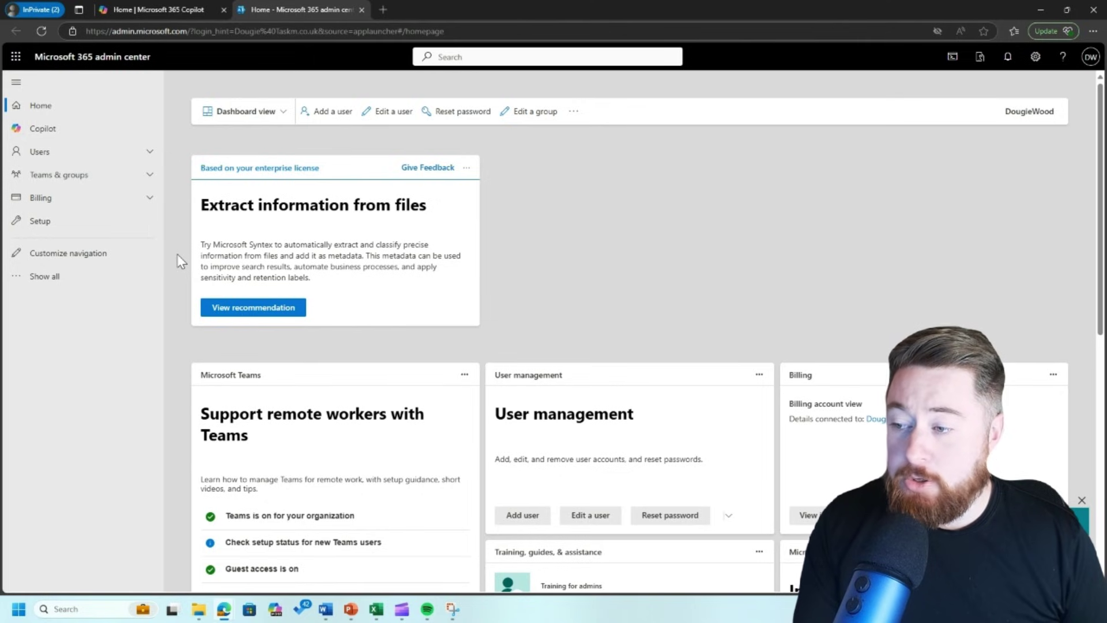
pyautogui.click(46, 276)
pyautogui.scroll(-1, 71, 282)
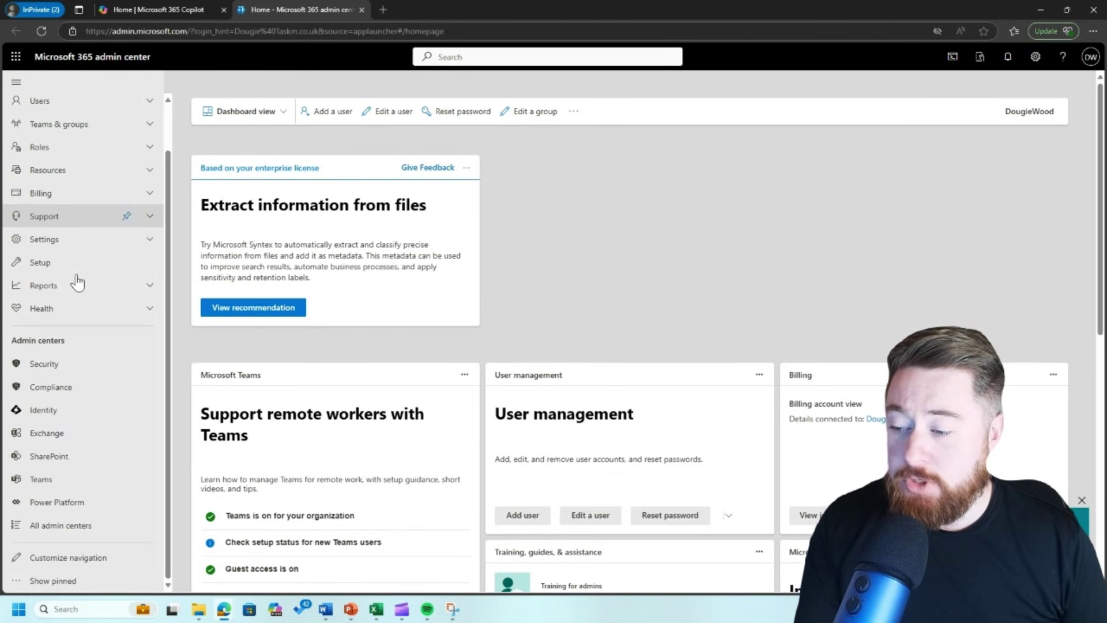
pyautogui.click(57, 457)
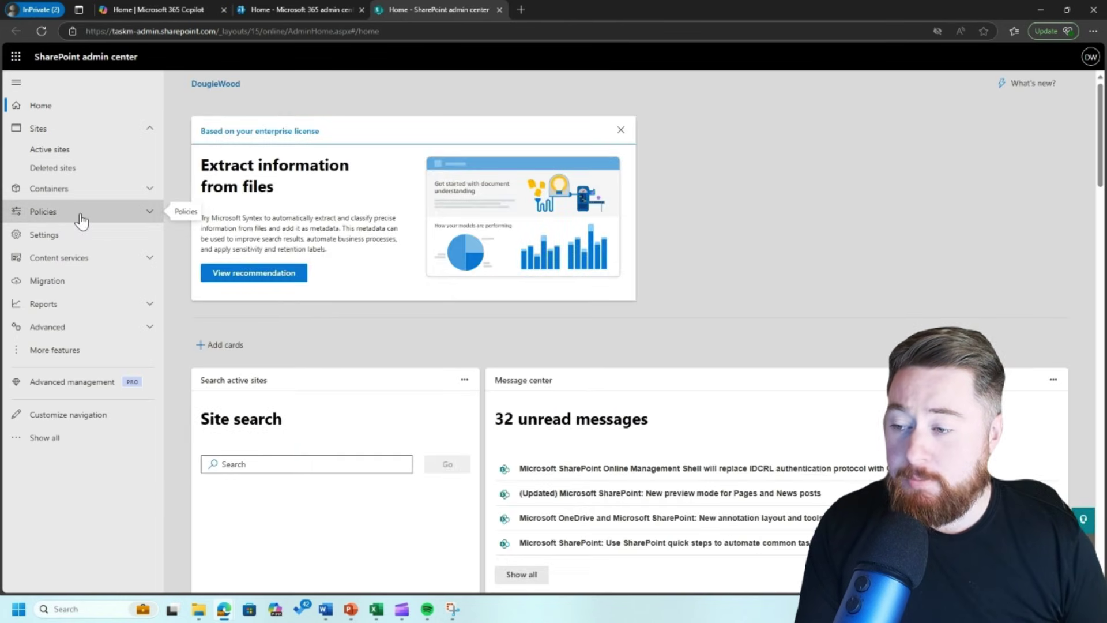
pyautogui.click(75, 215)
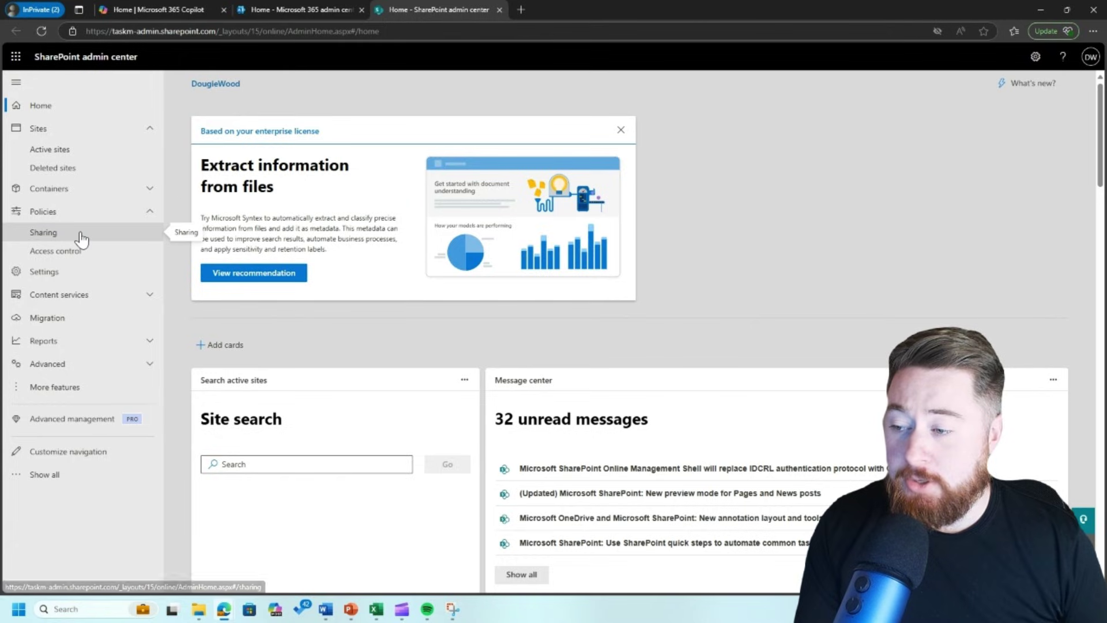
# - On the Sharing policy page, set SharePoint external sharing to Only people in your organization
pyautogui.click(80, 237)
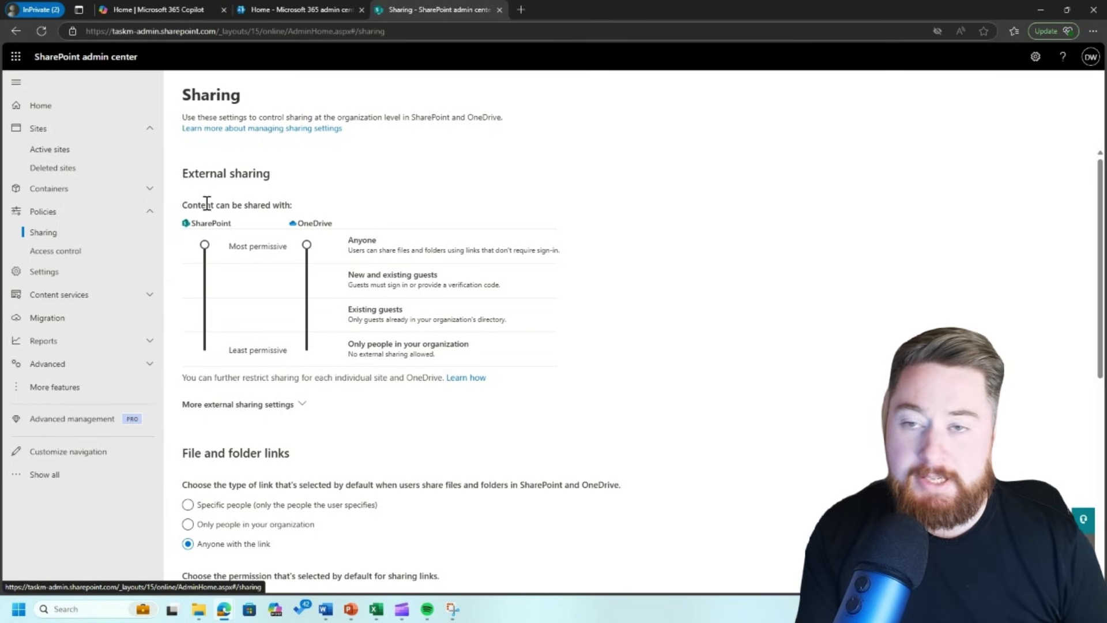
pyautogui.moveTo(205, 244); pyautogui.dragTo(203, 347)
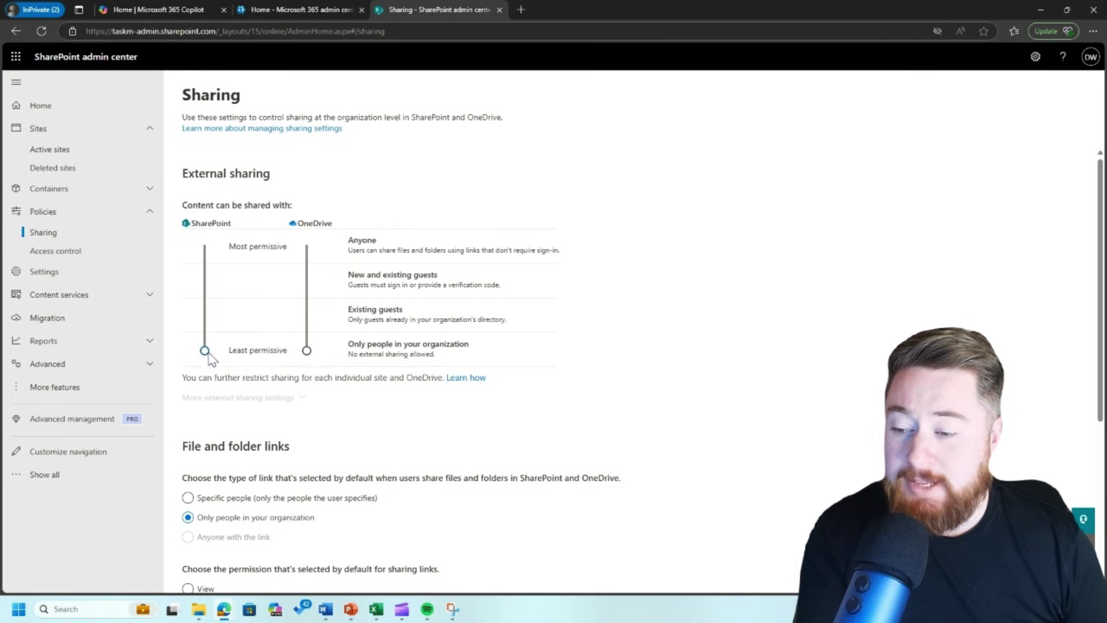
pyautogui.press('Up')
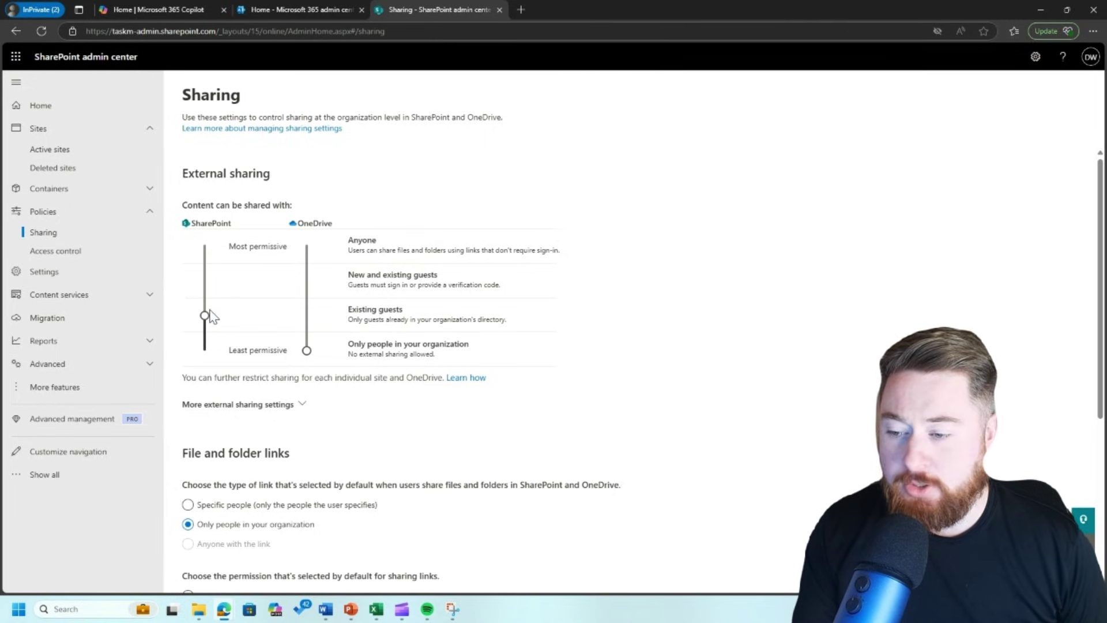
pyautogui.moveTo(204, 315); pyautogui.dragTo(205, 350)
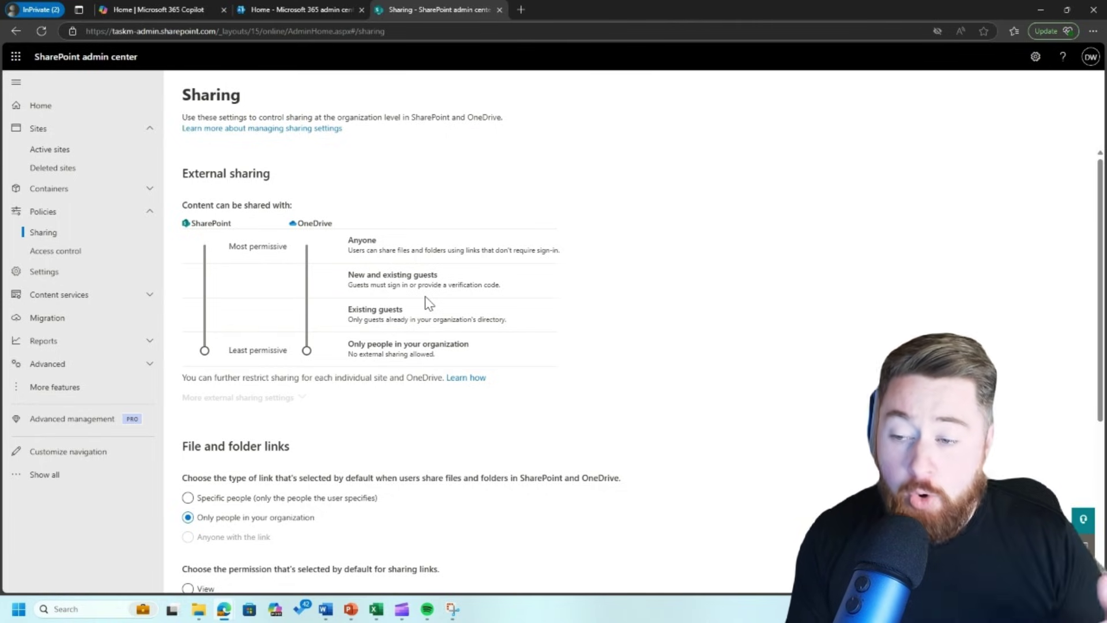
# - Raise both the SharePoint and OneDrive external sharing sliders to Anyone
pyautogui.moveTo(205, 351); pyautogui.dragTo(208, 245)
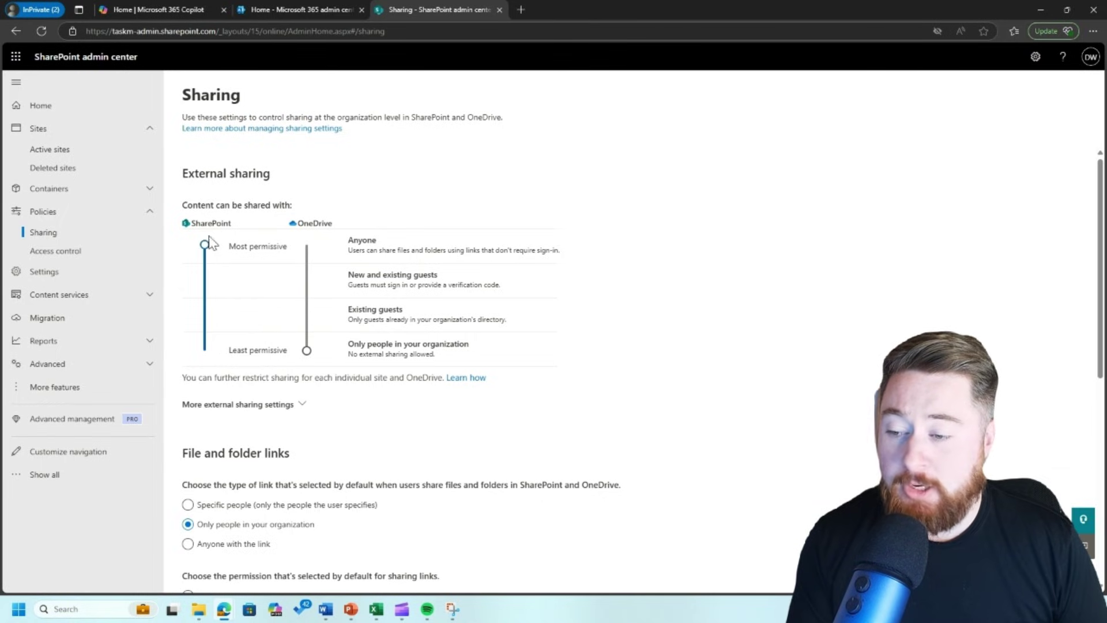
pyautogui.moveTo(311, 354); pyautogui.dragTo(318, 238)
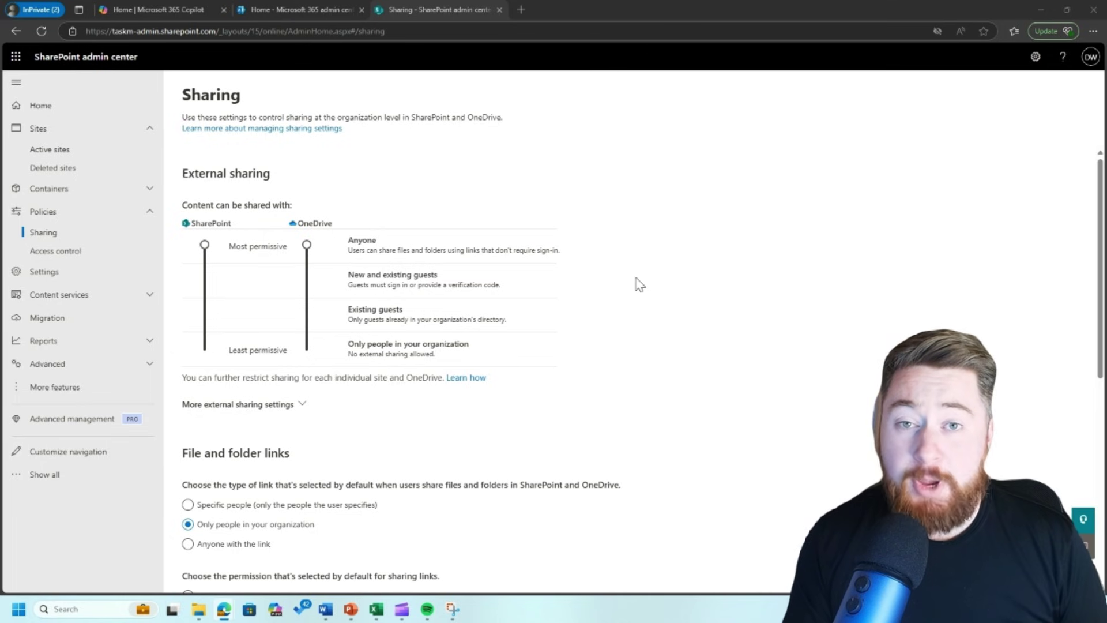
# - Go to Active sites and start creating a new site
pyautogui.click(67, 152)
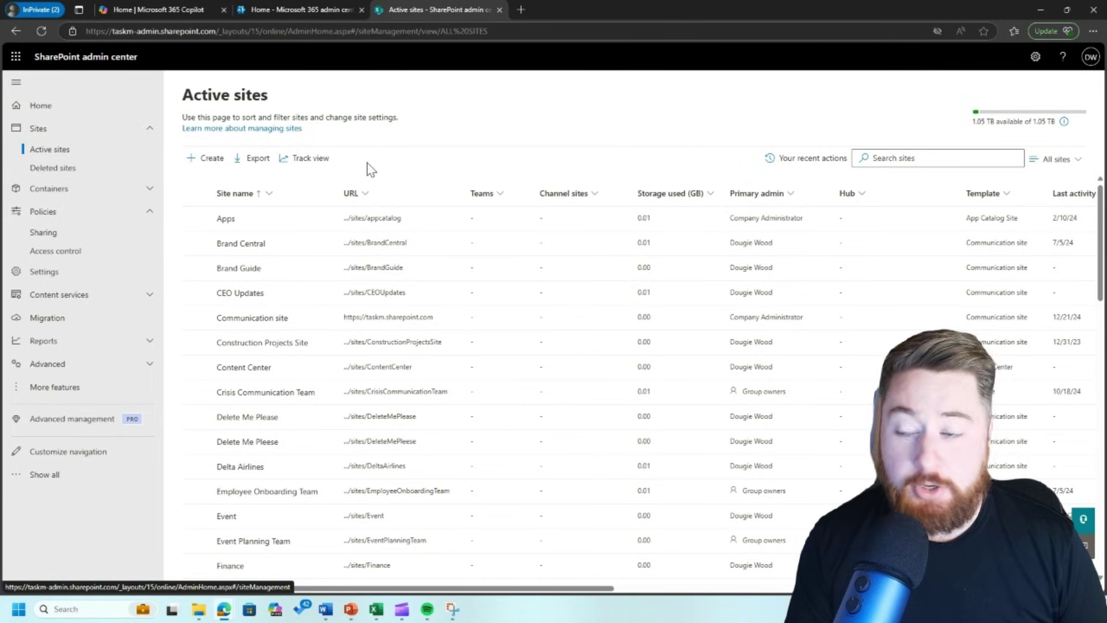
pyautogui.click(205, 159)
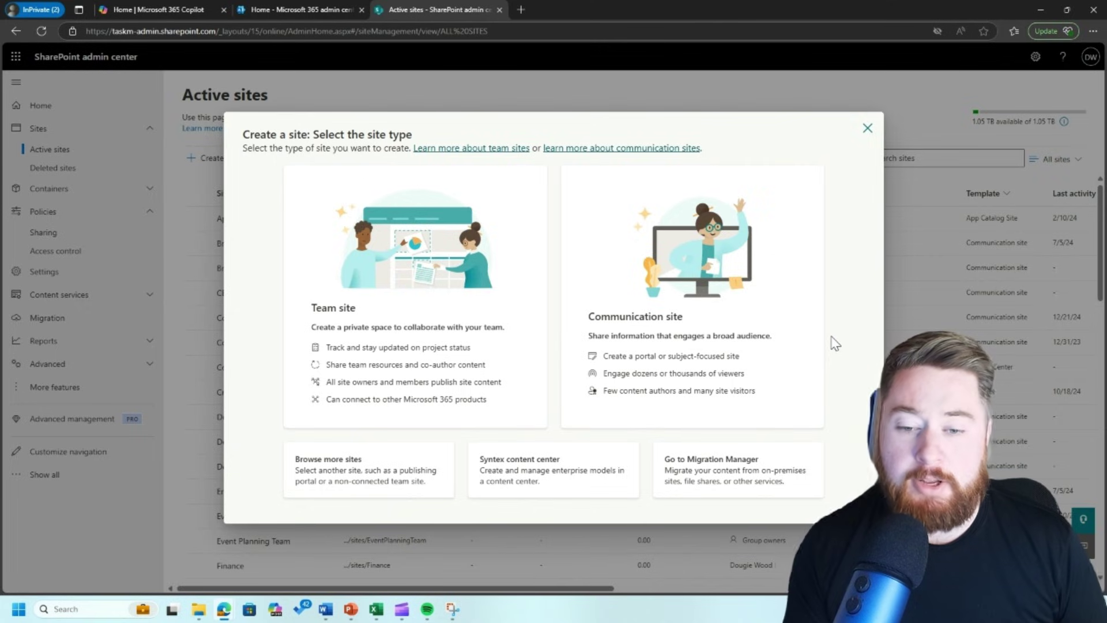
pyautogui.click(820, 335)
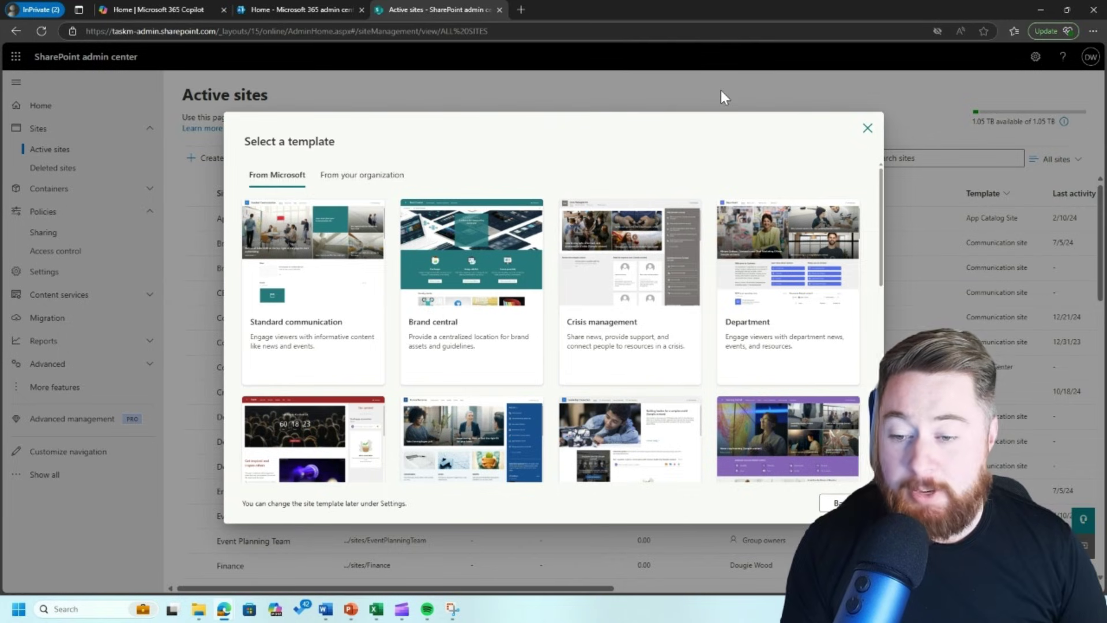
pyautogui.scroll(-2, 726, 288)
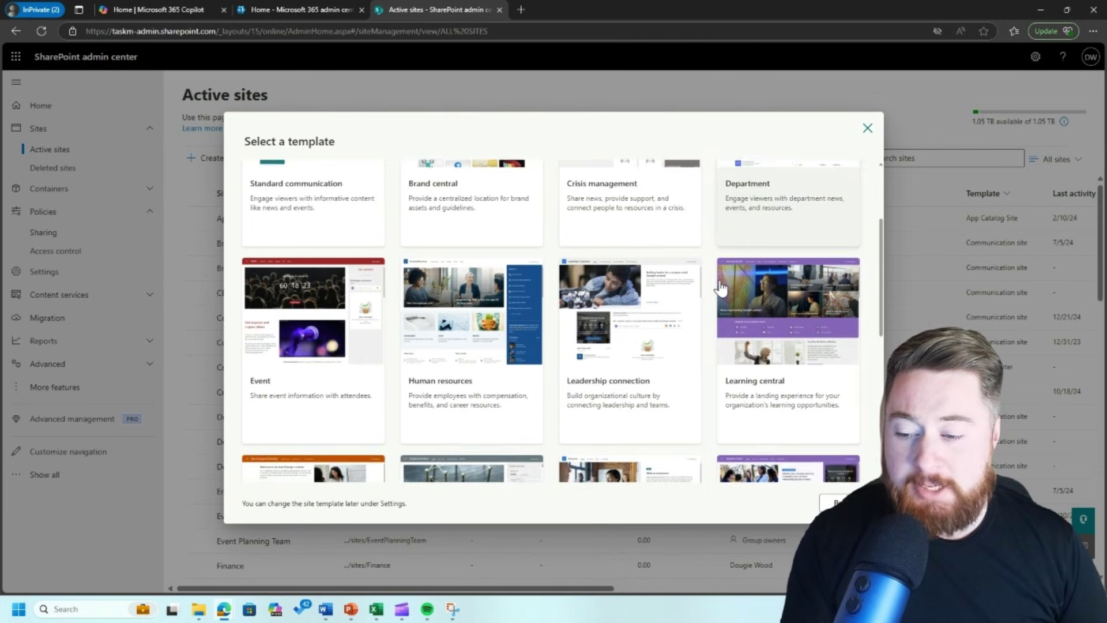
pyautogui.scroll(-2, 721, 288)
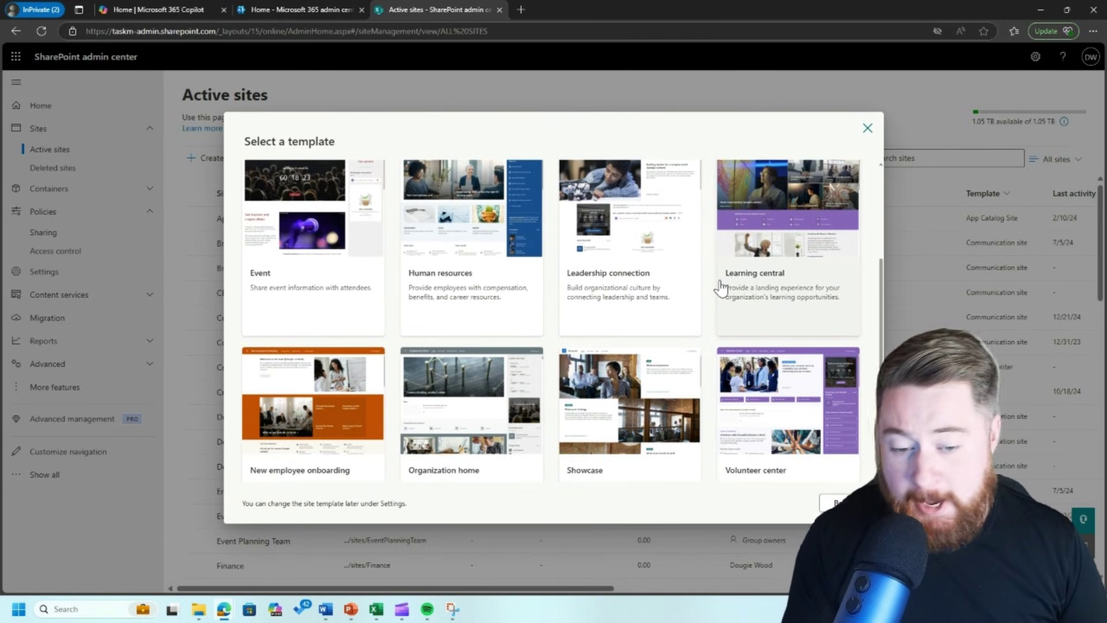
pyautogui.scroll(-2, 721, 287)
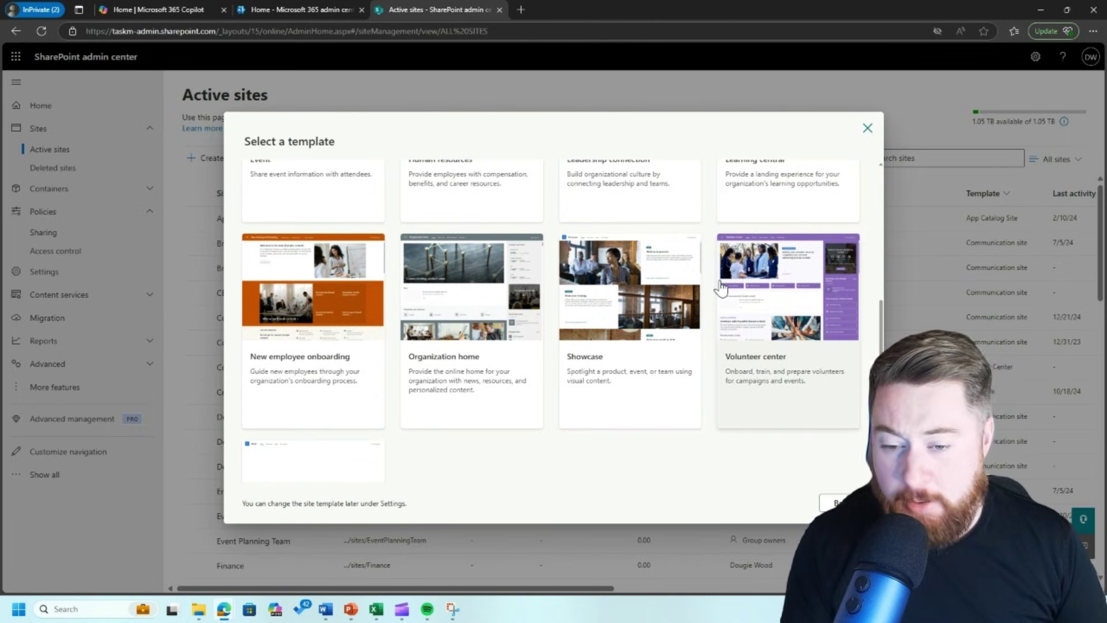
pyautogui.scroll(1, 721, 287)
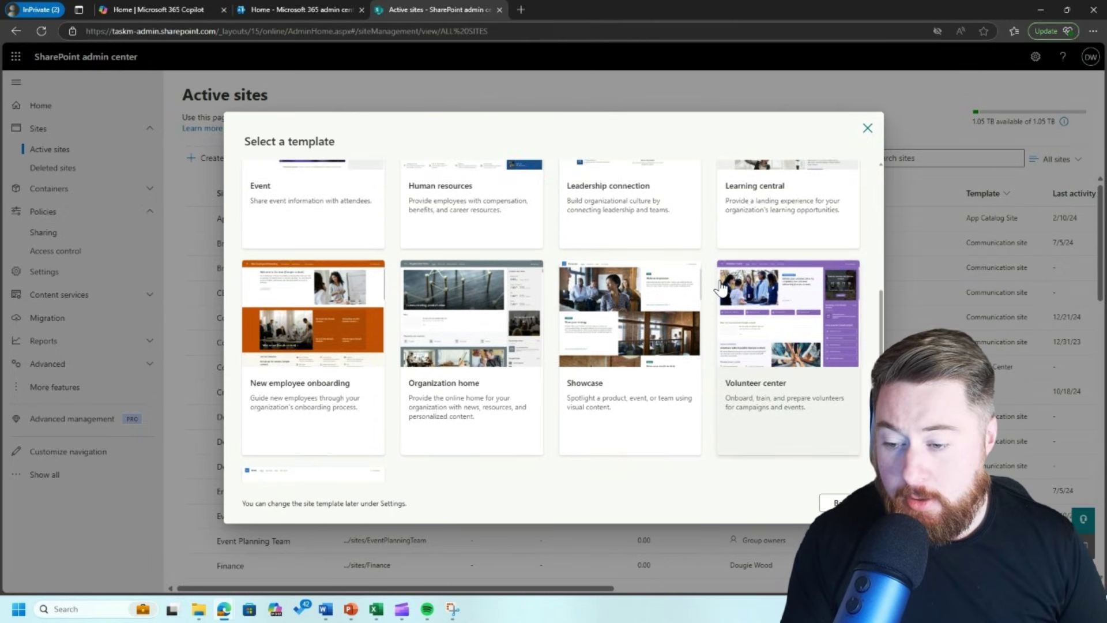
pyautogui.scroll(3, 721, 287)
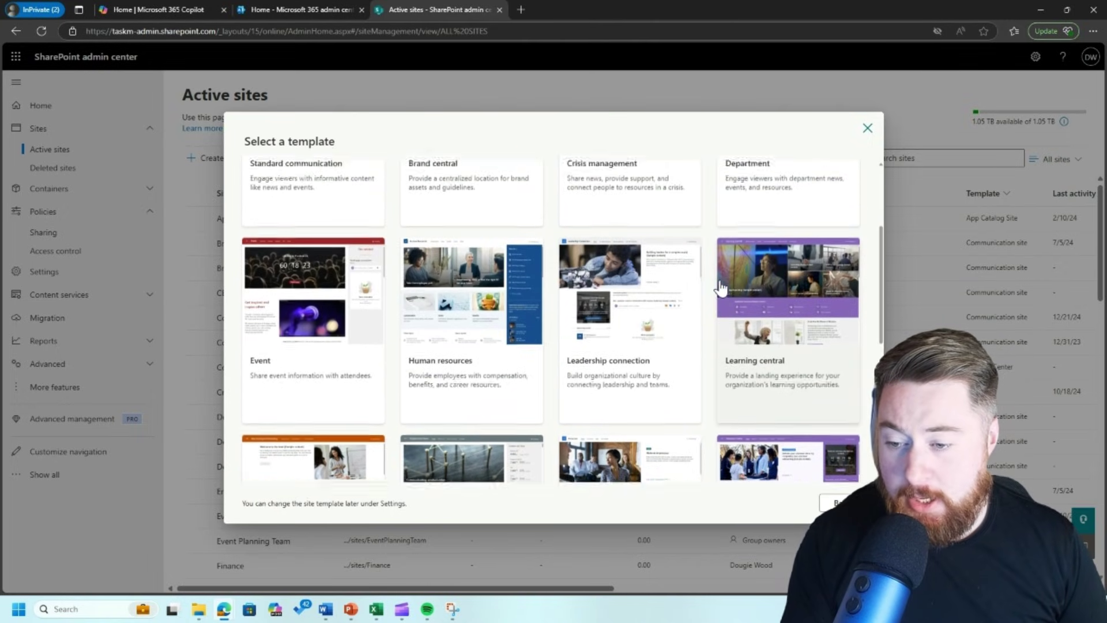
pyautogui.scroll(2, 721, 286)
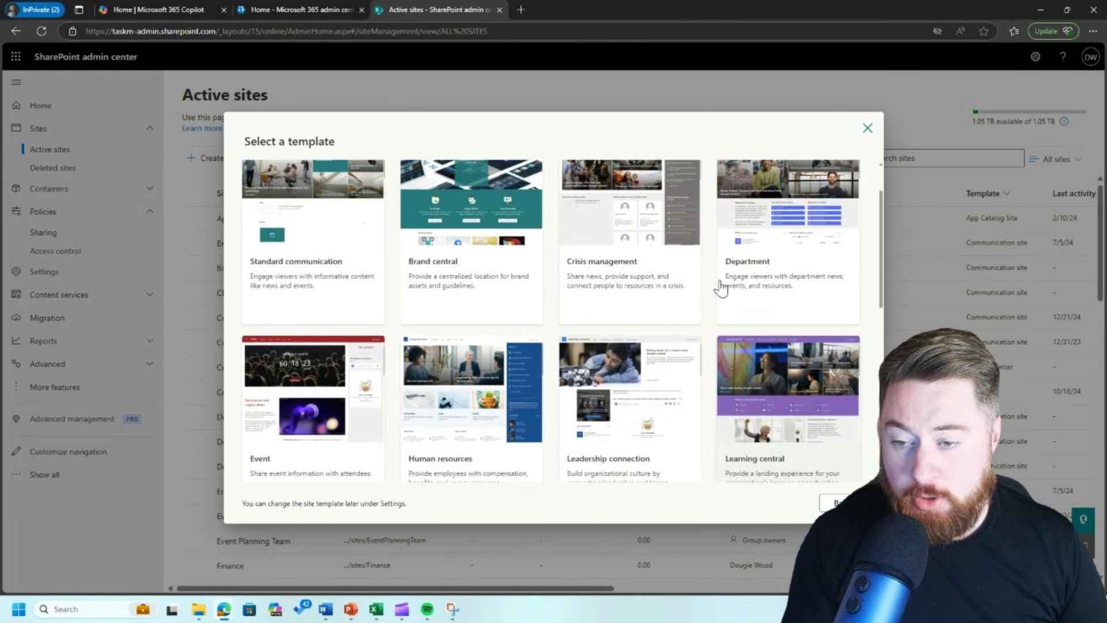
pyautogui.scroll(2, 721, 287)
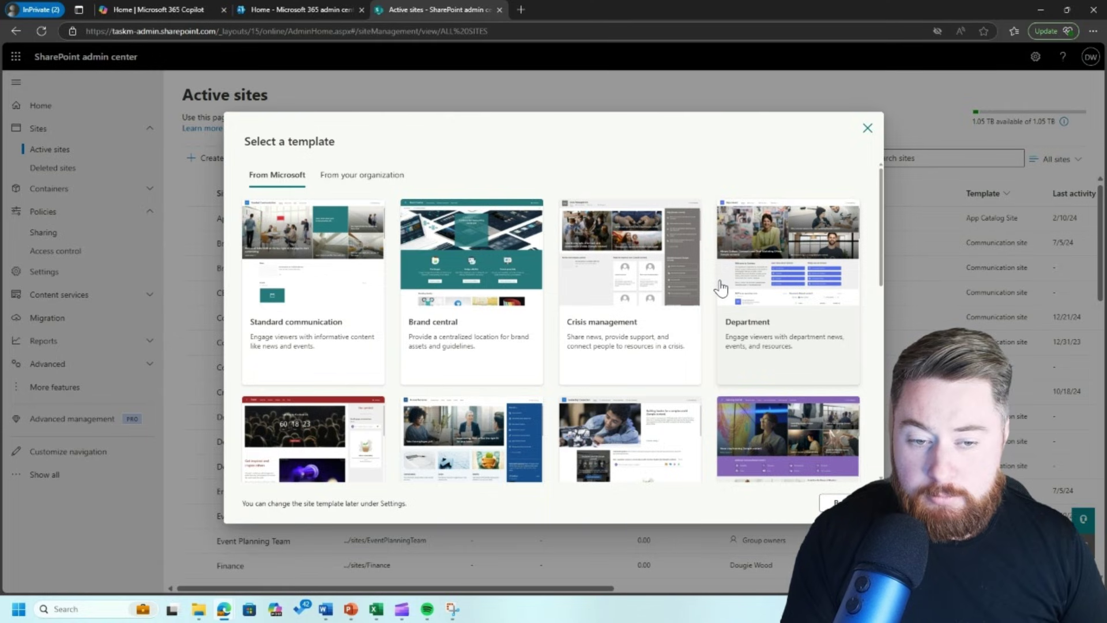
# - Preview the Department template, scroll through it, and choose Use template
pyautogui.click(770, 271)
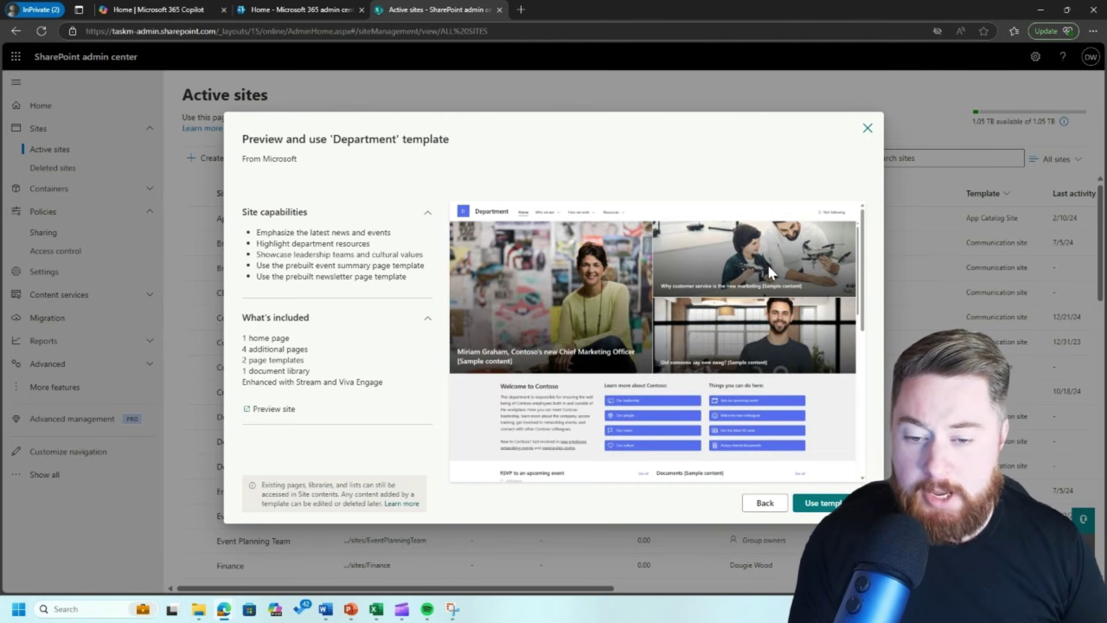
pyautogui.scroll(-2, 632, 306)
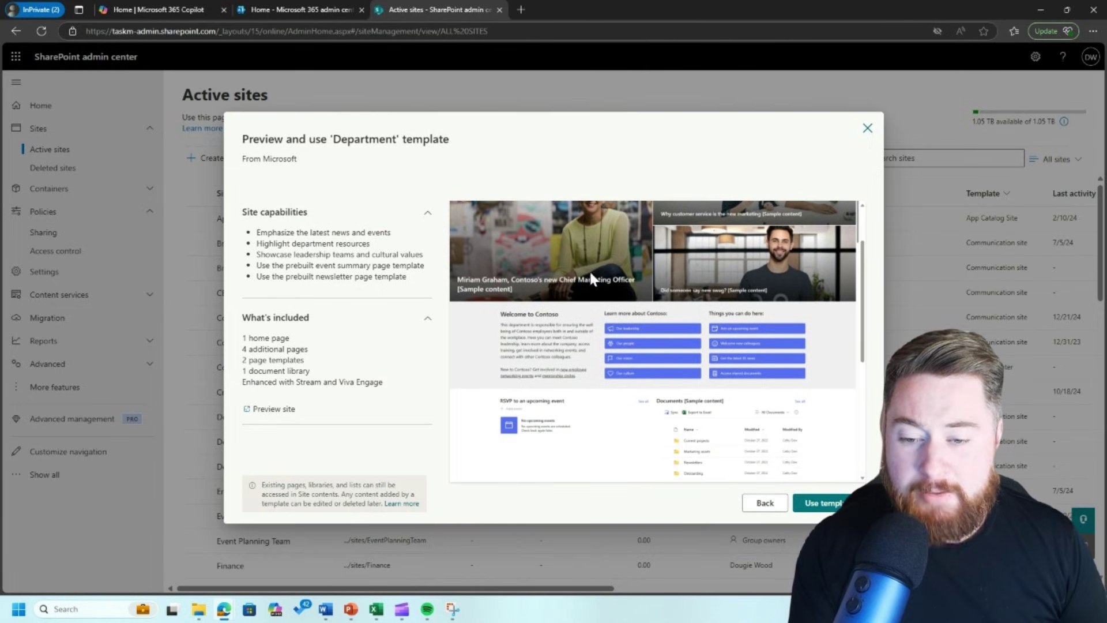
pyautogui.scroll(2, 589, 269)
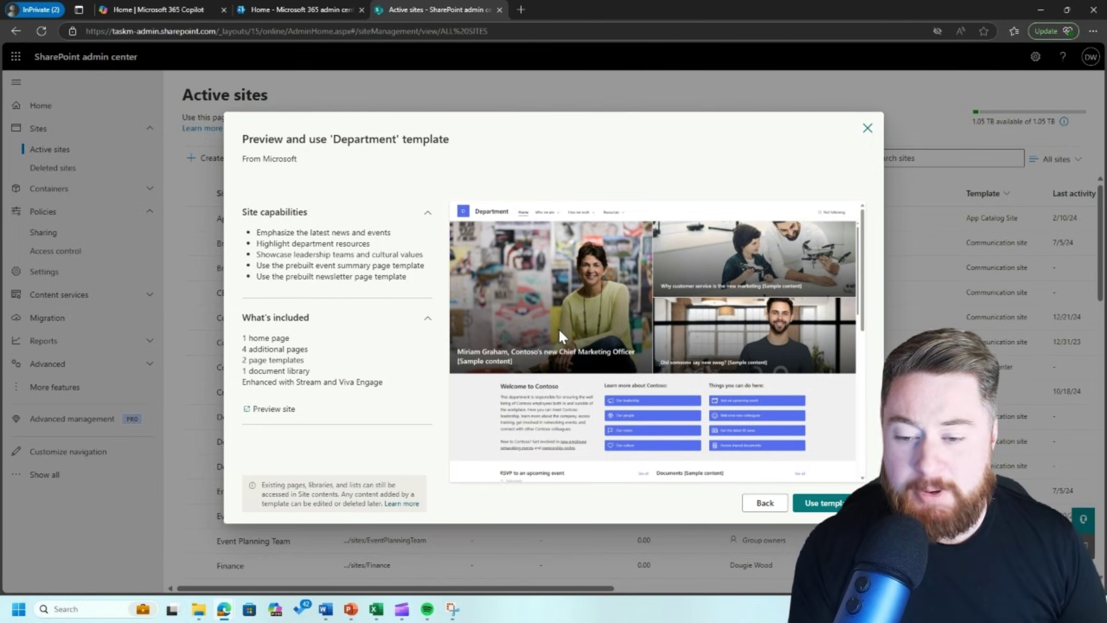
pyautogui.scroll(-2, 503, 359)
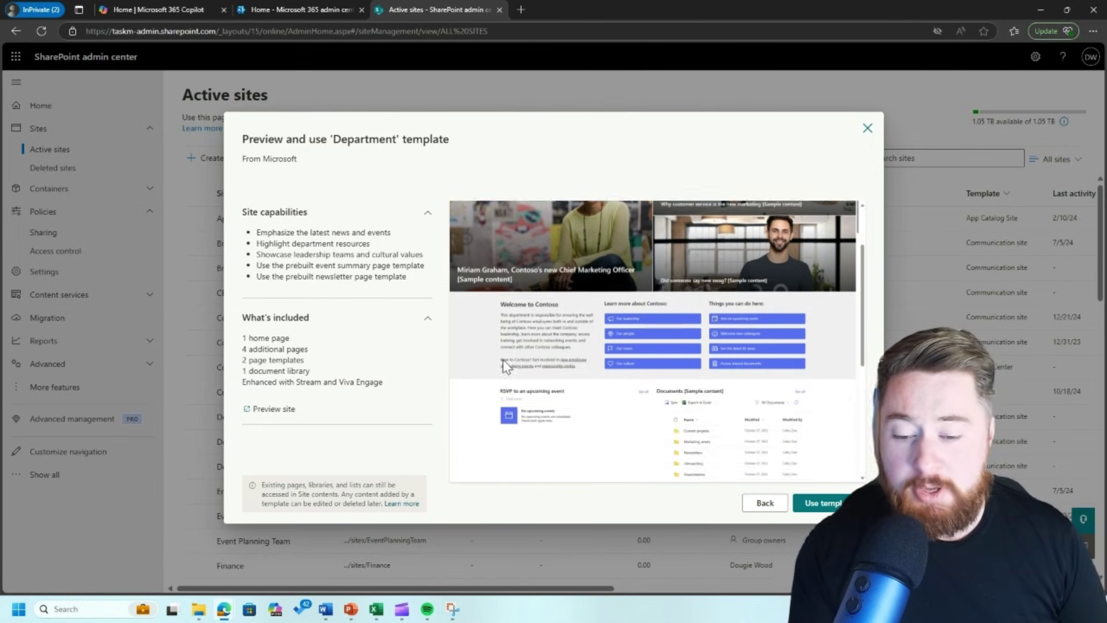
pyautogui.scroll(-2, 503, 359)
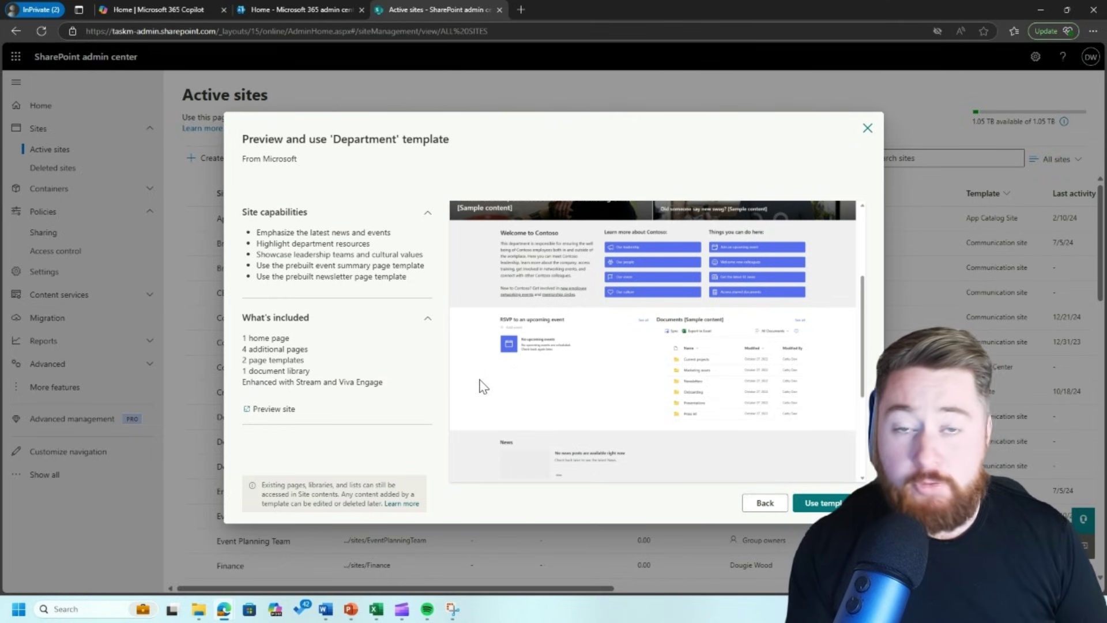
pyautogui.scroll(-2, 484, 386)
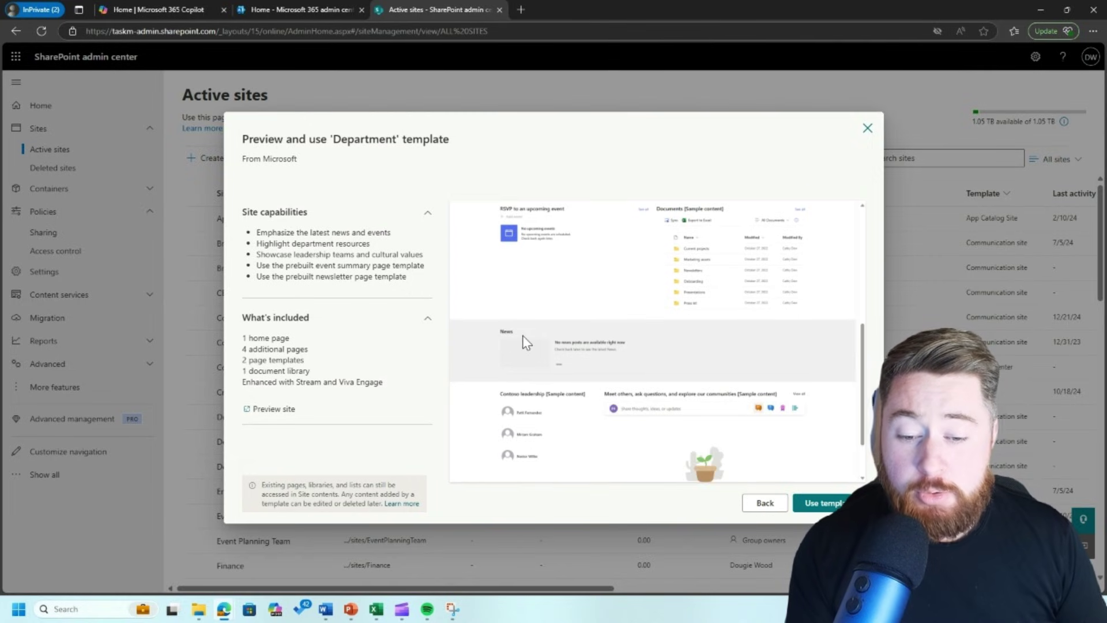
pyautogui.scroll(-1, 527, 343)
pyautogui.scroll(5, 525, 340)
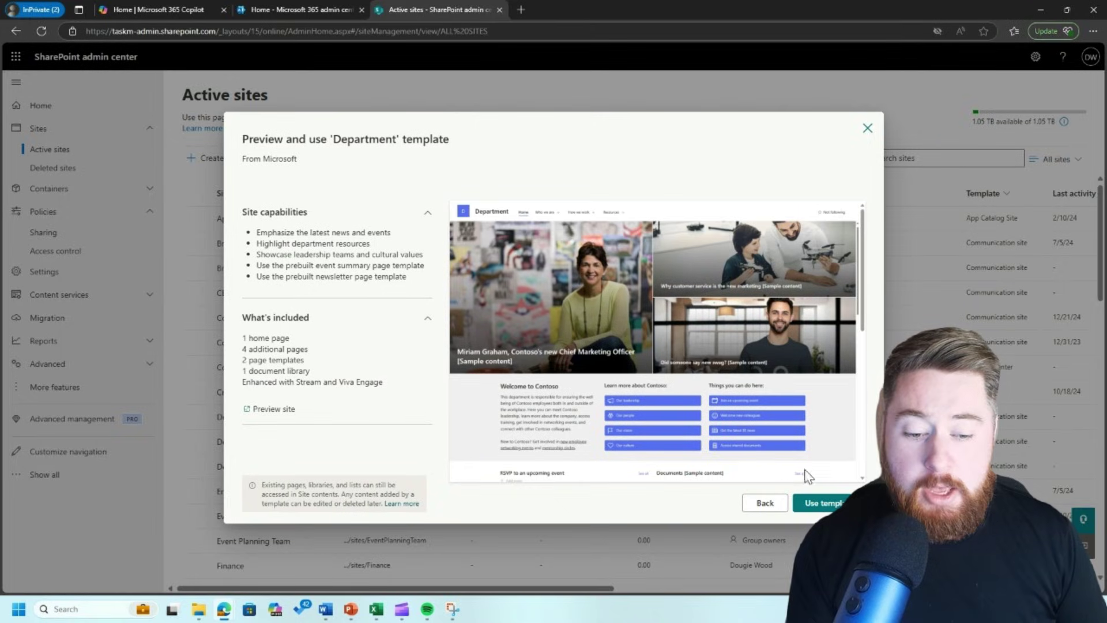
pyautogui.click(824, 503)
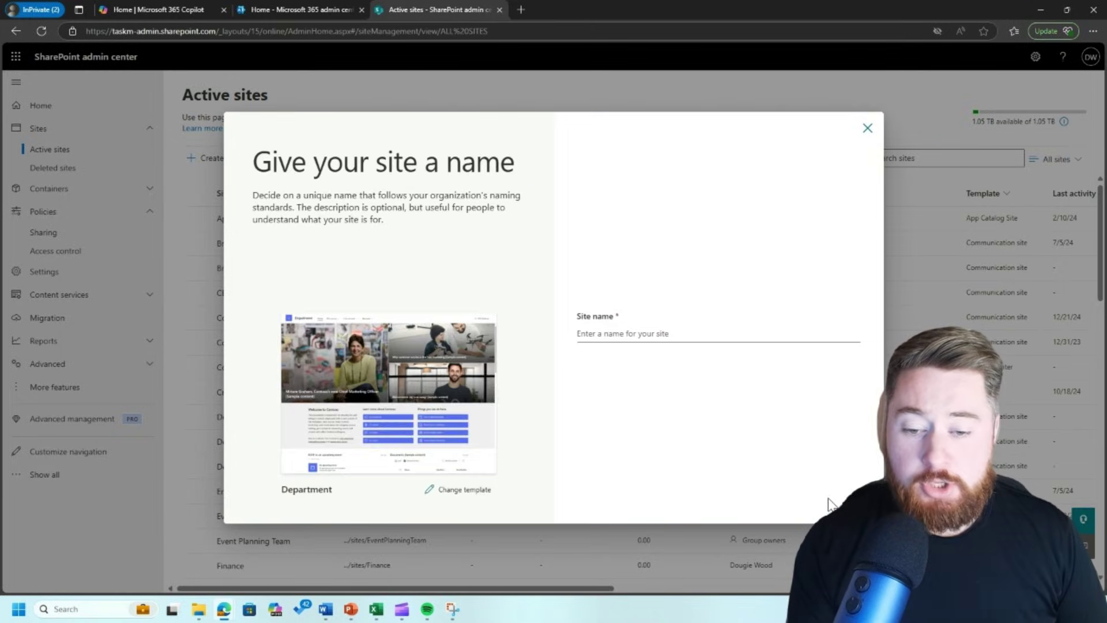
# - Name the site 'Extranet' and pick the suggested person as site owner
pyautogui.click(660, 330)
pyautogui.write('Extranet')
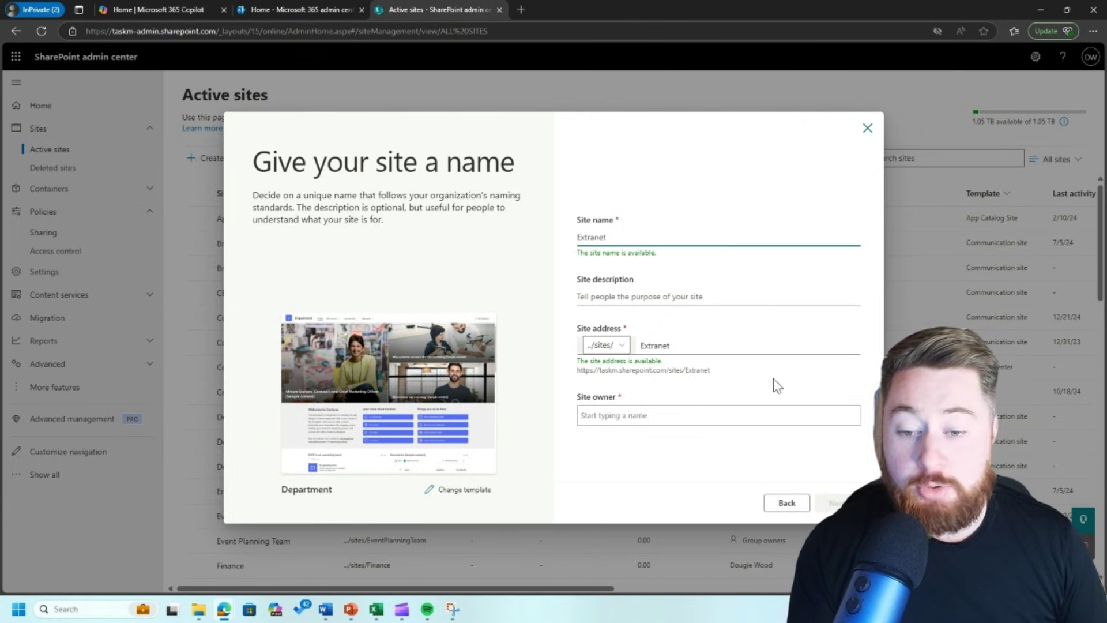
pyautogui.click(649, 413)
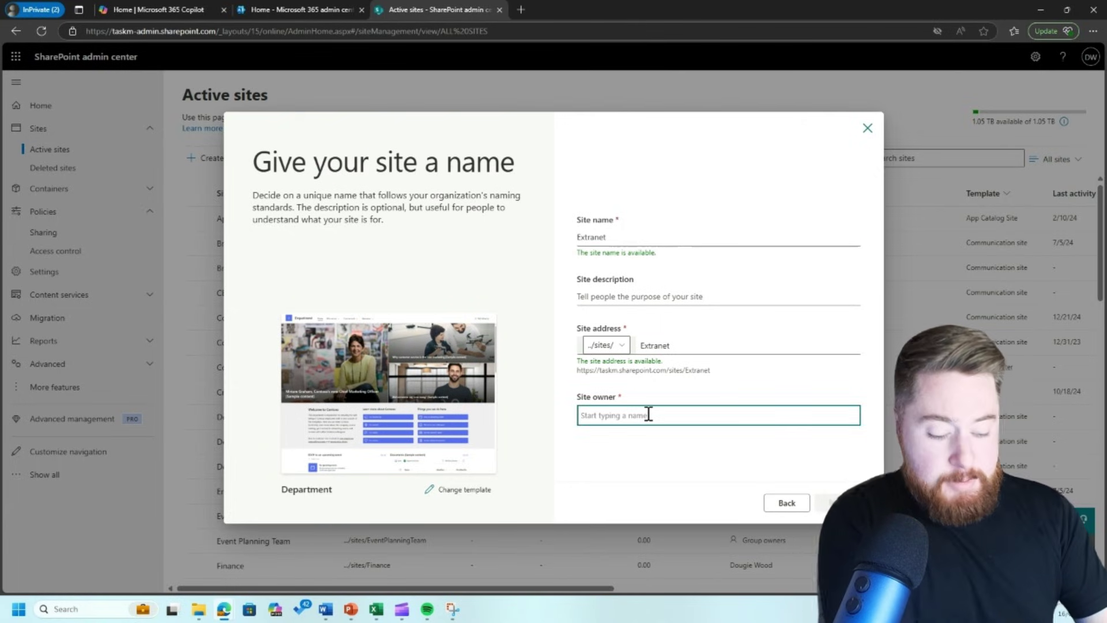
pyautogui.write('dougie')
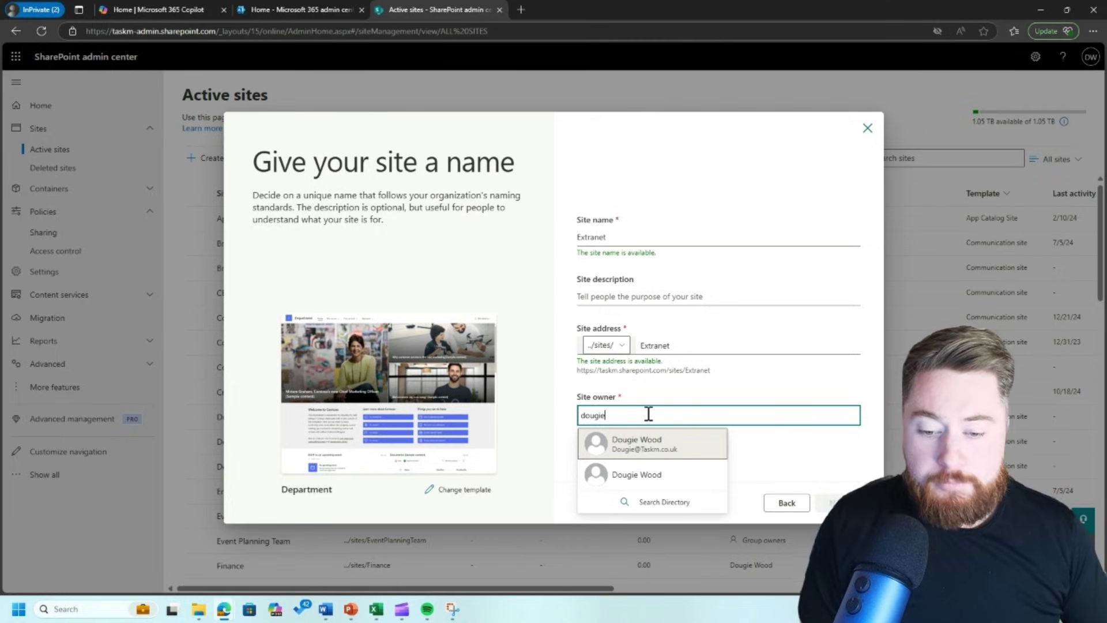
pyautogui.click(662, 439)
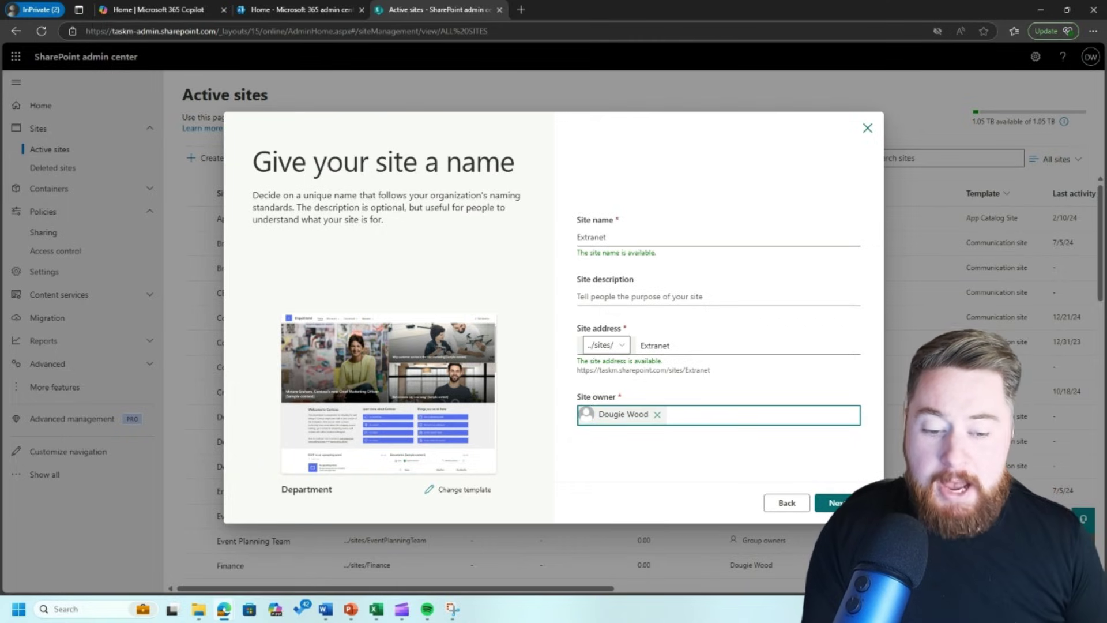
# - Set the time zone to (UTC) Dublin, Edinburgh, Lisbon, London and create the Extranet site
pyautogui.click(847, 503)
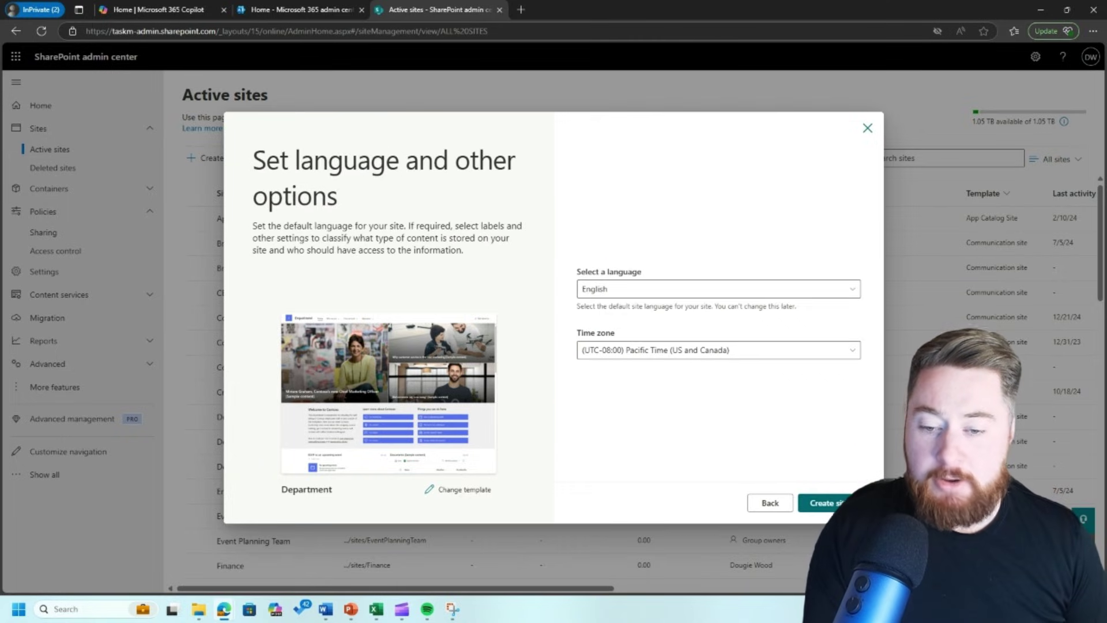
pyautogui.click(744, 358)
pyautogui.scroll(-3, 730, 456)
pyautogui.scroll(-5, 730, 456)
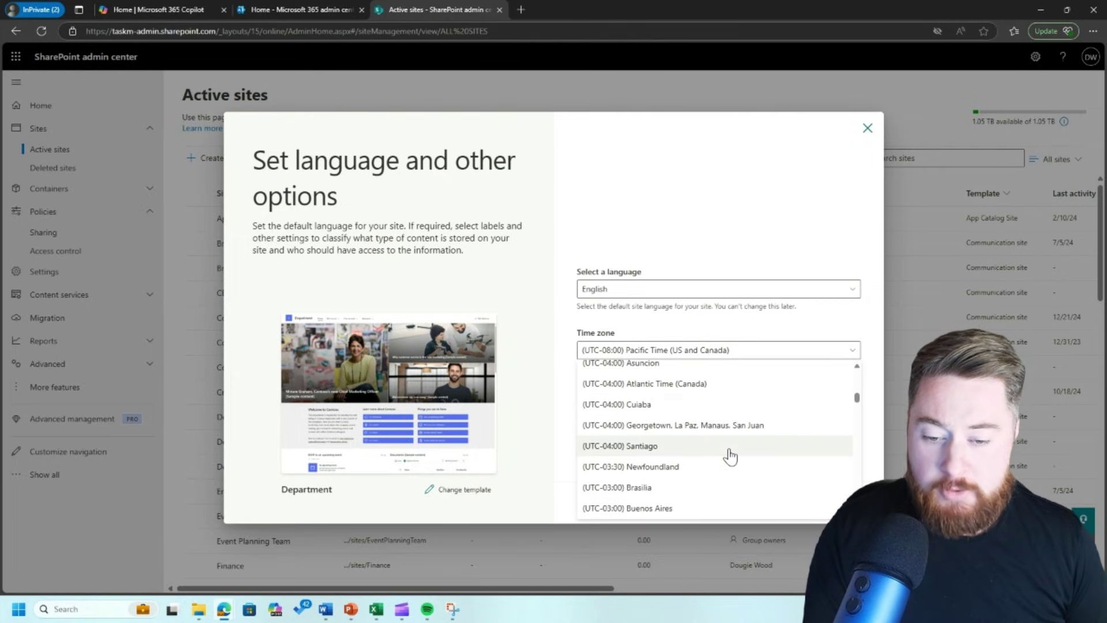
pyautogui.scroll(-8, 730, 456)
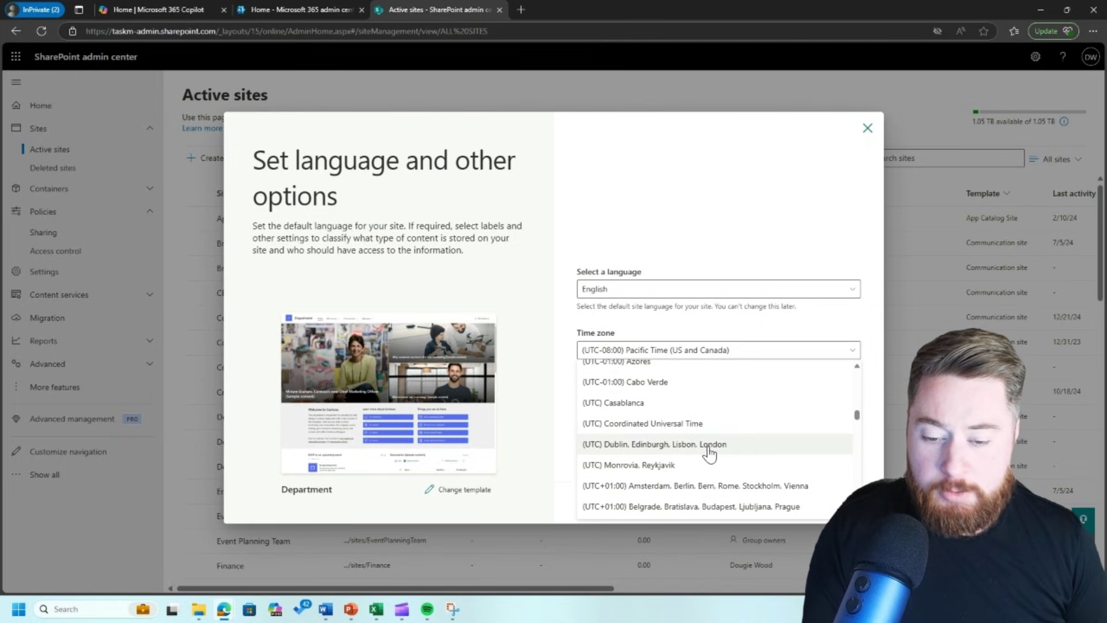
pyautogui.click(696, 447)
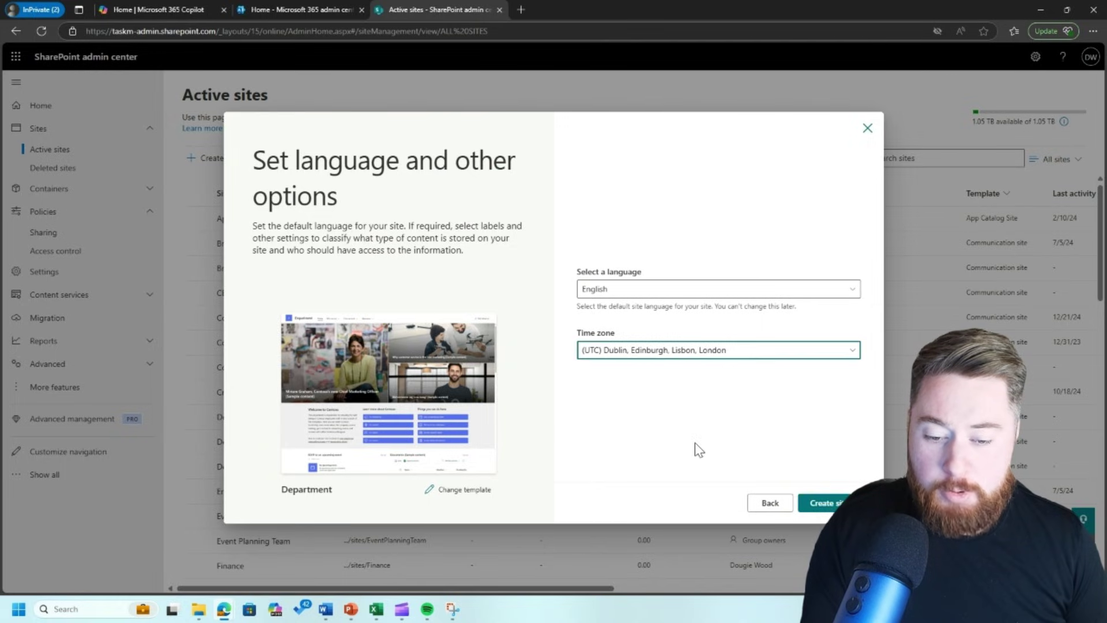
pyautogui.click(829, 505)
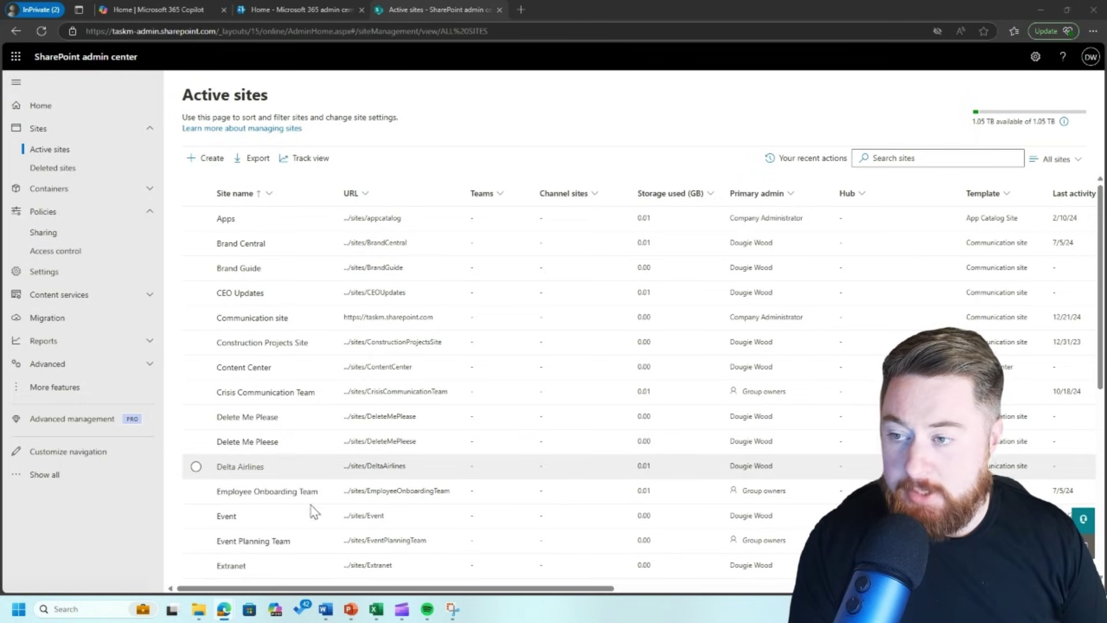
# - Open the Extranet site and apply the Neon Green theme through Change the look
pyautogui.click(370, 566)
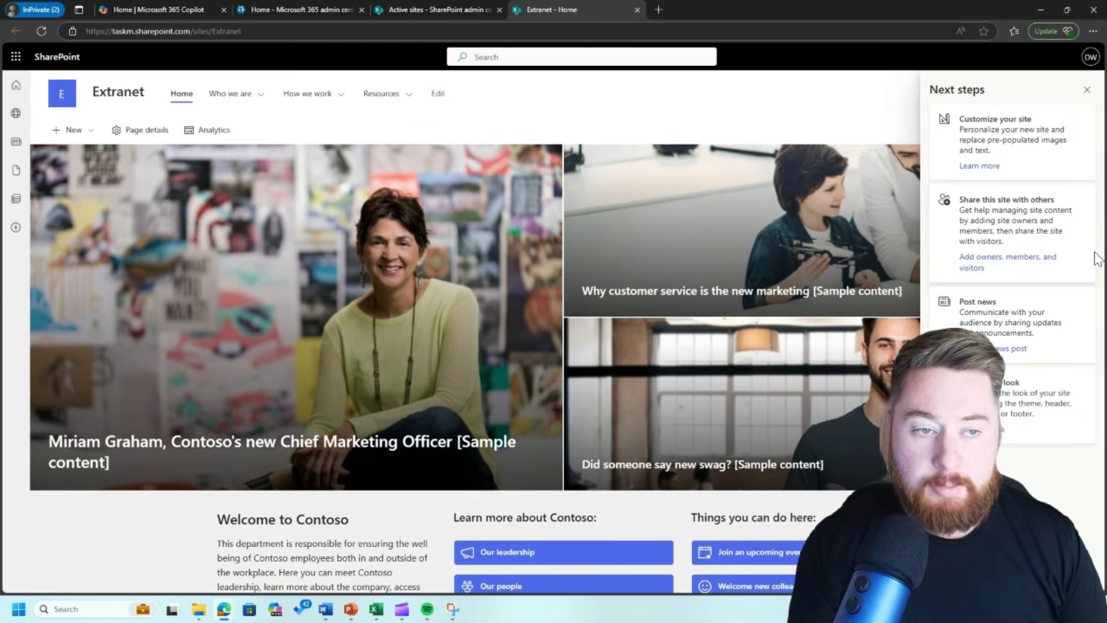
pyautogui.click(1087, 90)
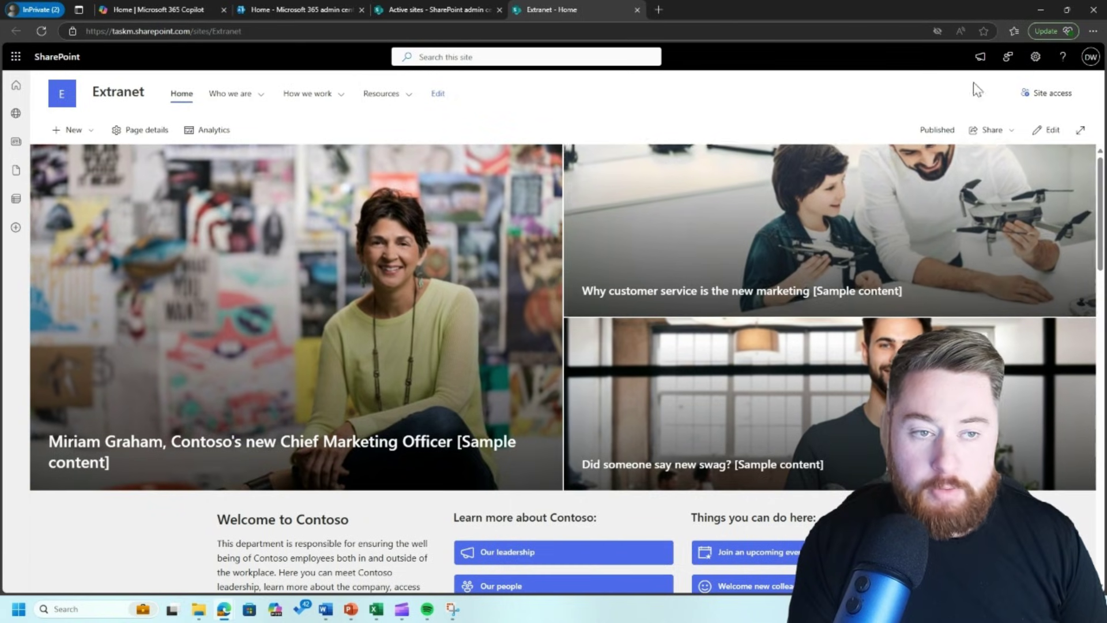
pyautogui.click(1036, 57)
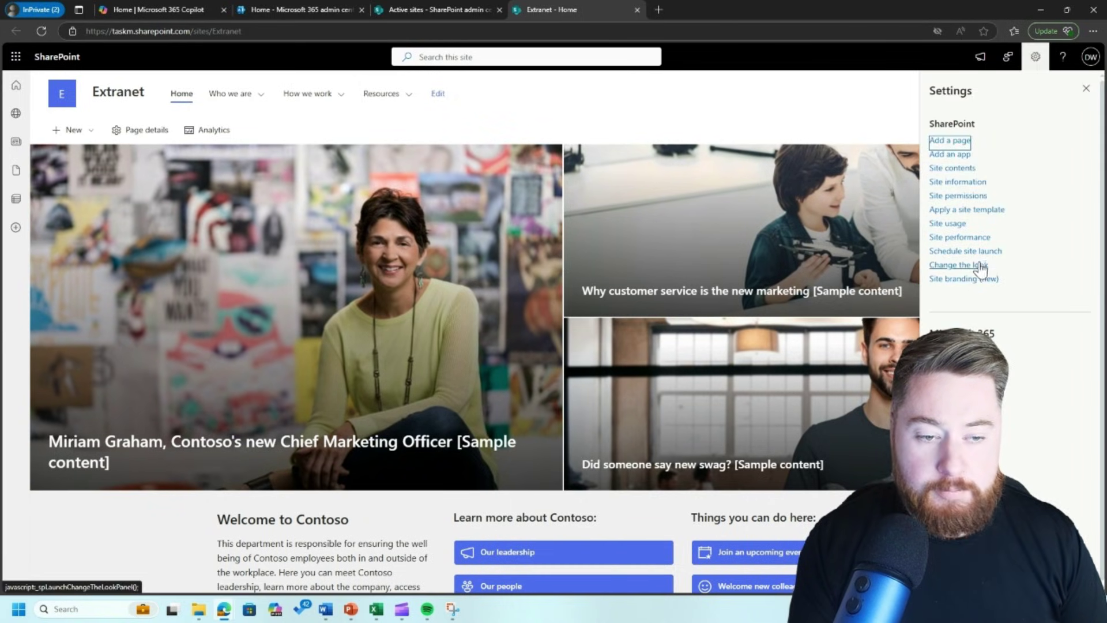
pyautogui.click(981, 266)
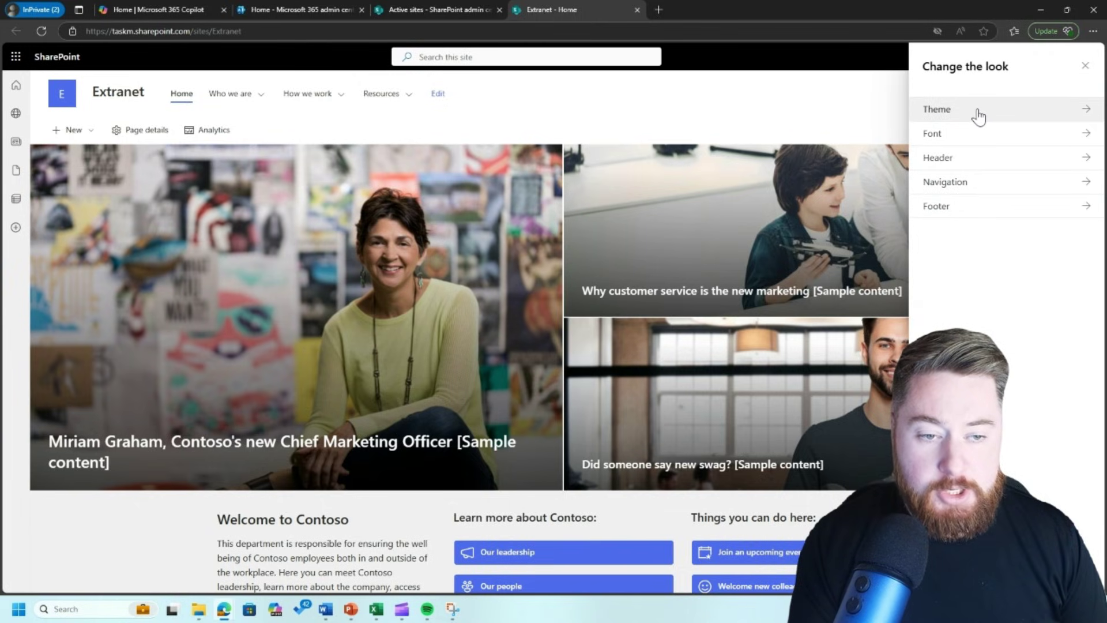
pyautogui.click(978, 115)
pyautogui.click(985, 265)
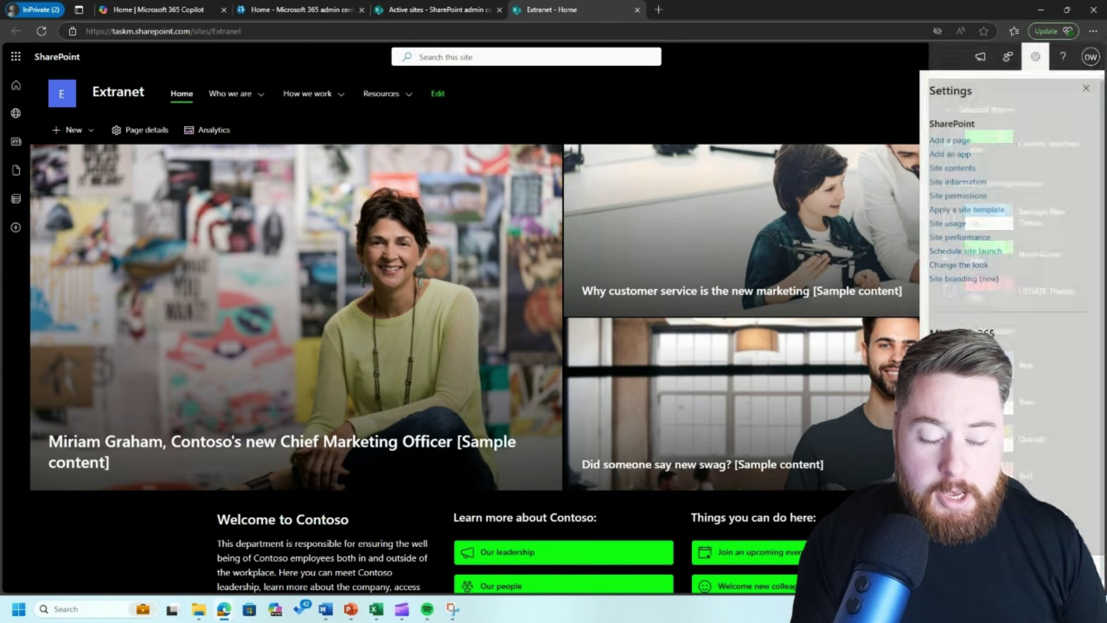
pyautogui.click(1087, 89)
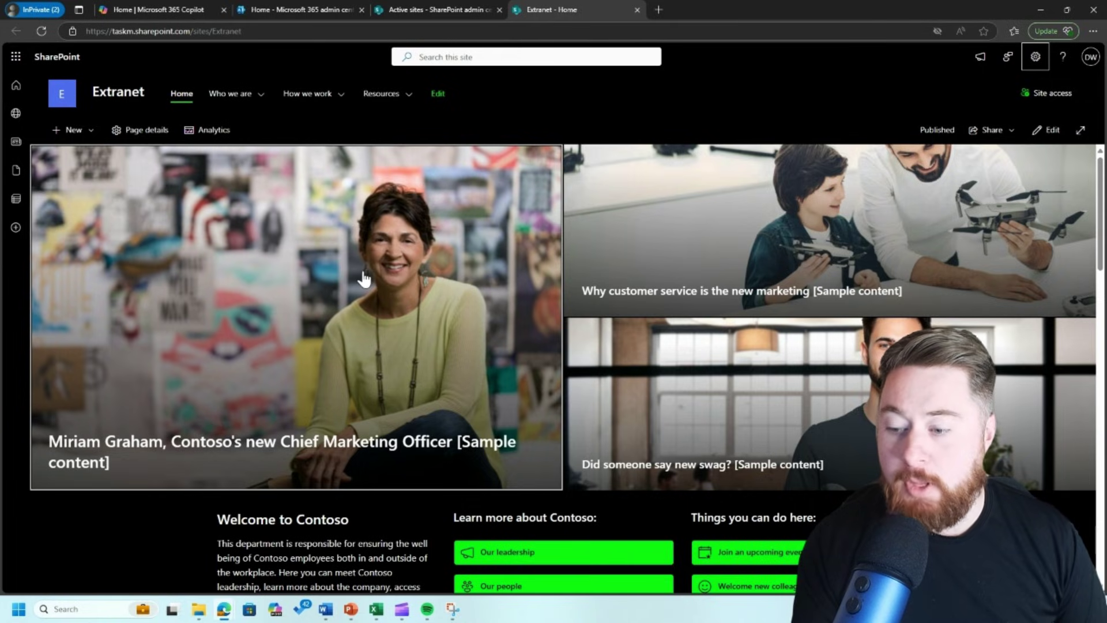
pyautogui.scroll(-6, 226, 328)
pyautogui.scroll(-4, 184, 336)
pyautogui.scroll(4, 184, 336)
pyautogui.scroll(6, 184, 337)
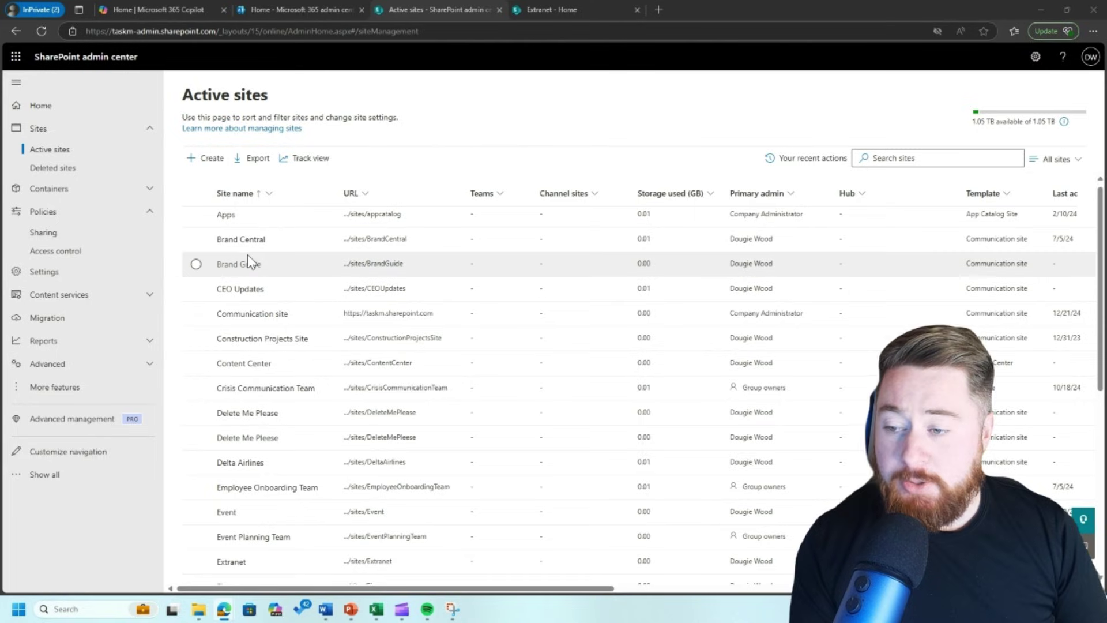
# - Select the Extranet site row and open its sharing settings
pyautogui.click(197, 562)
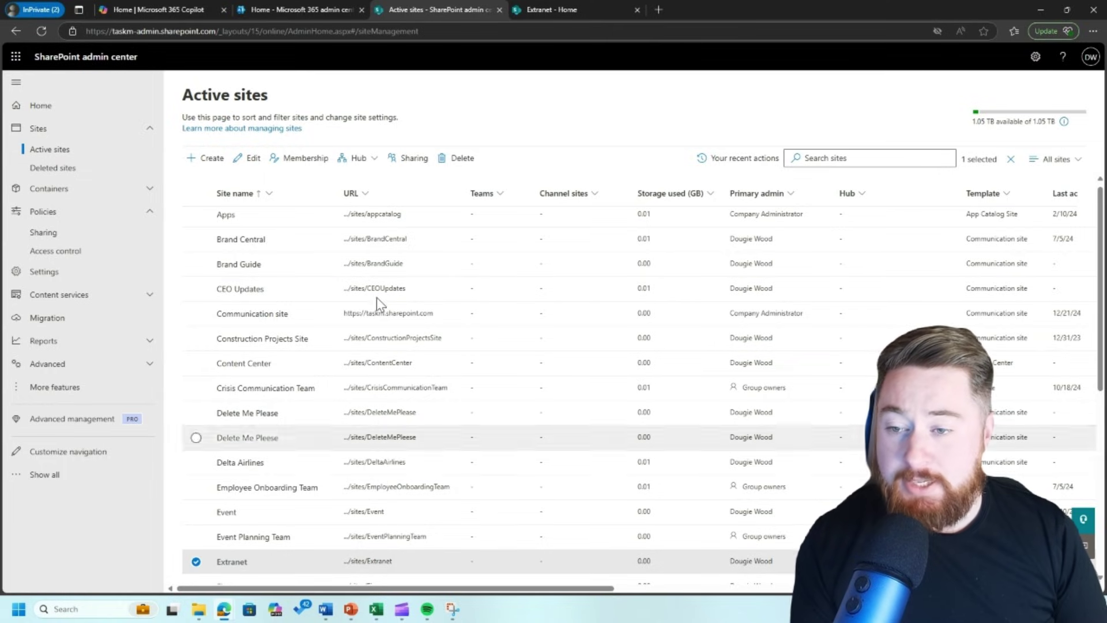
pyautogui.click(408, 159)
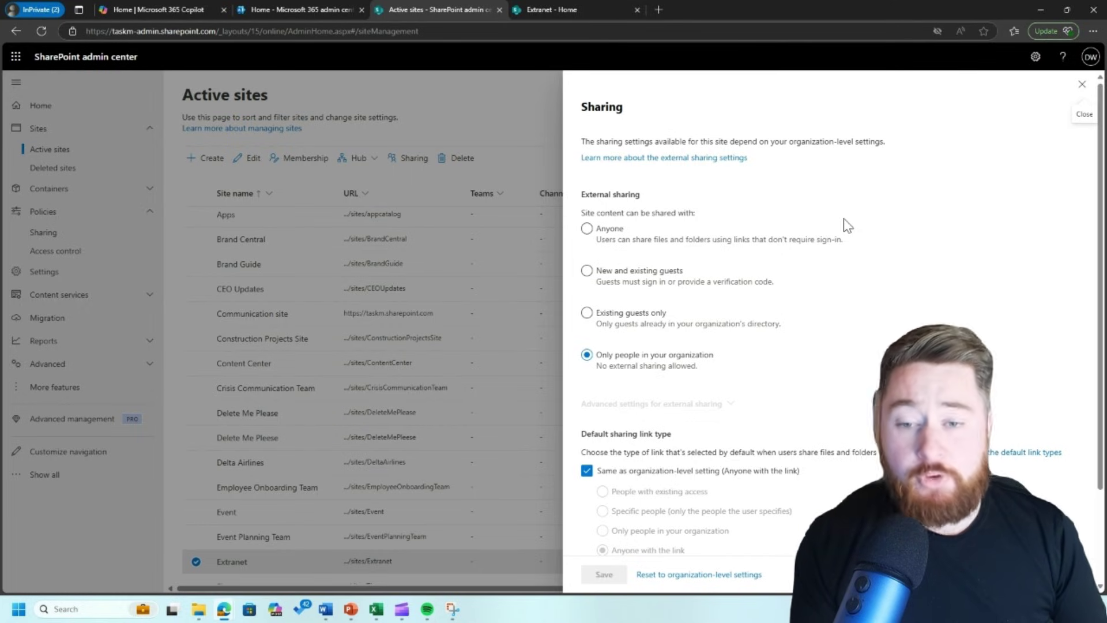
# - Set Extranet's external sharing to Anyone, keeping the organization default link type
pyautogui.click(586, 229)
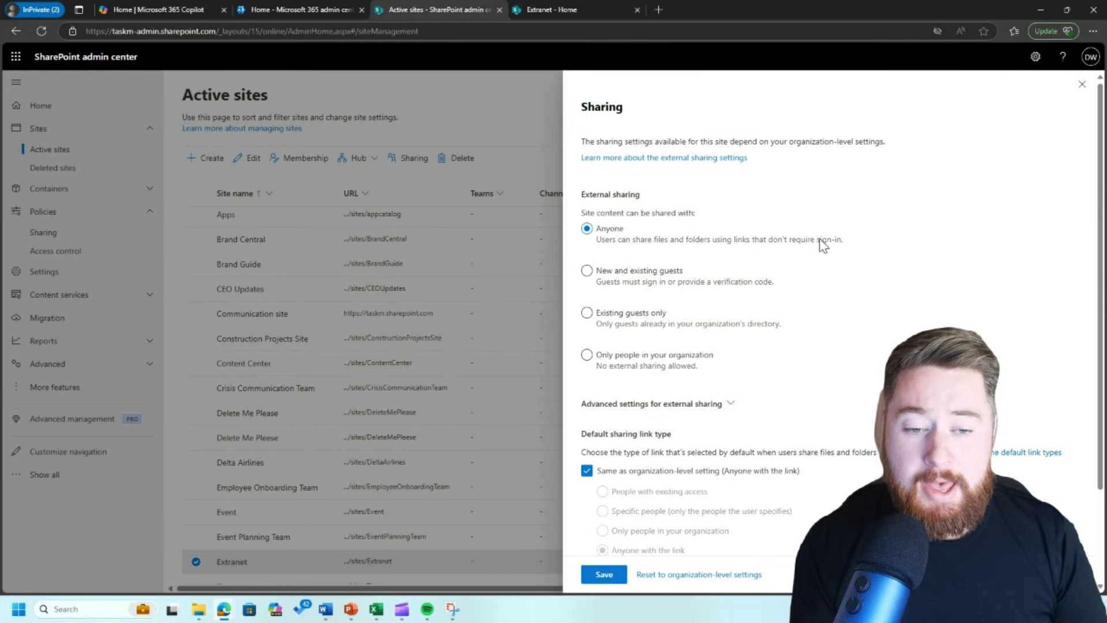
pyautogui.scroll(-2, 885, 252)
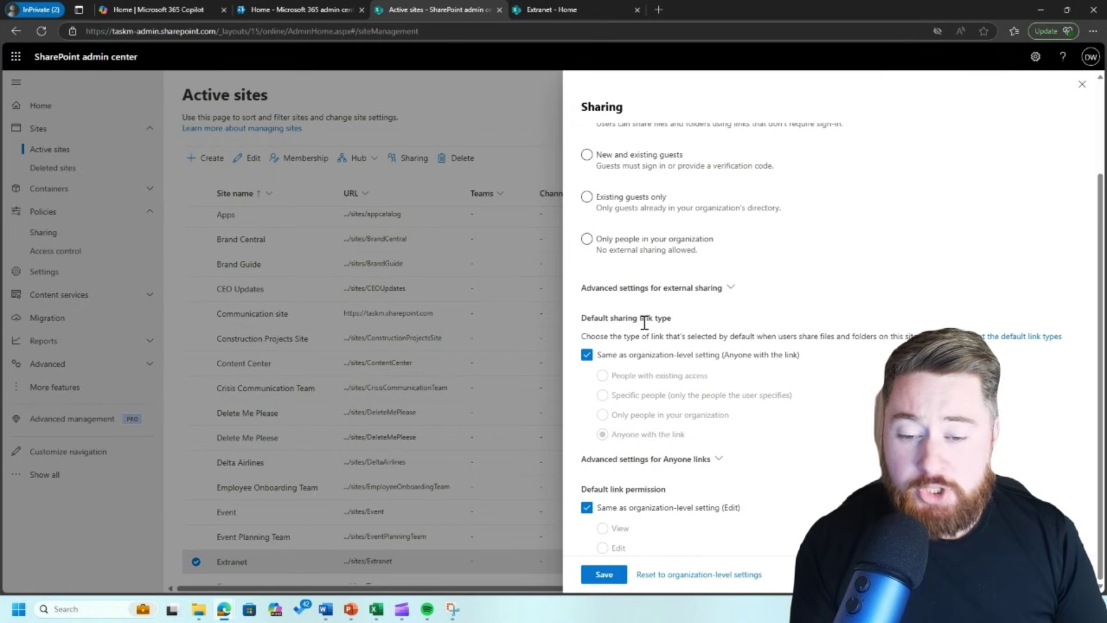
pyautogui.click(587, 354)
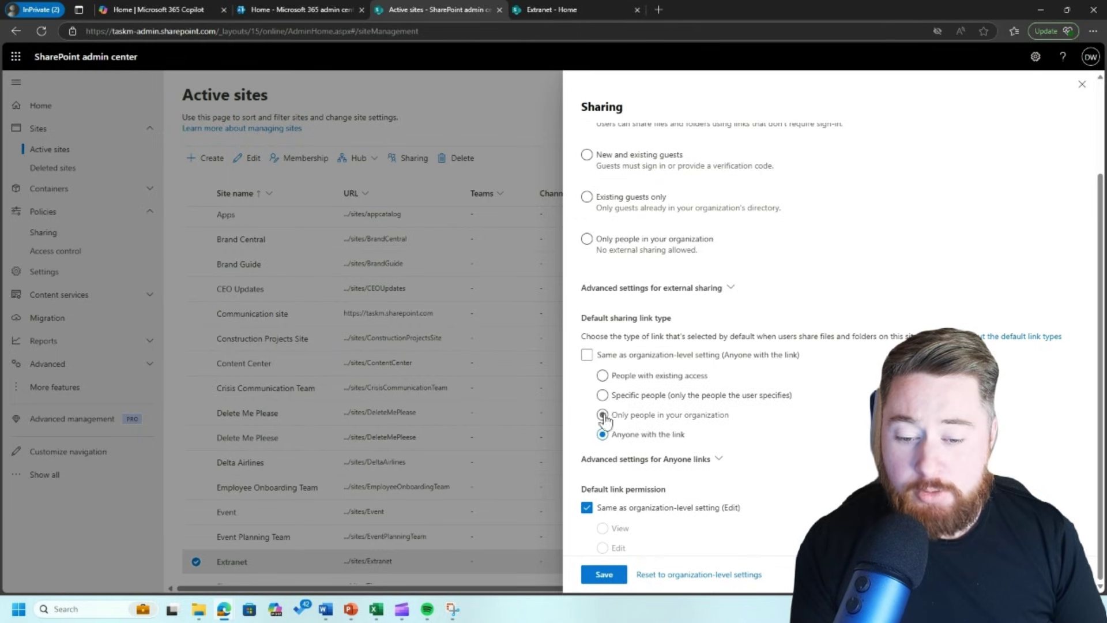
pyautogui.click(587, 354)
# - In Anyone link advanced settings, keep organization expiration and set default link permission to View
pyautogui.click(652, 460)
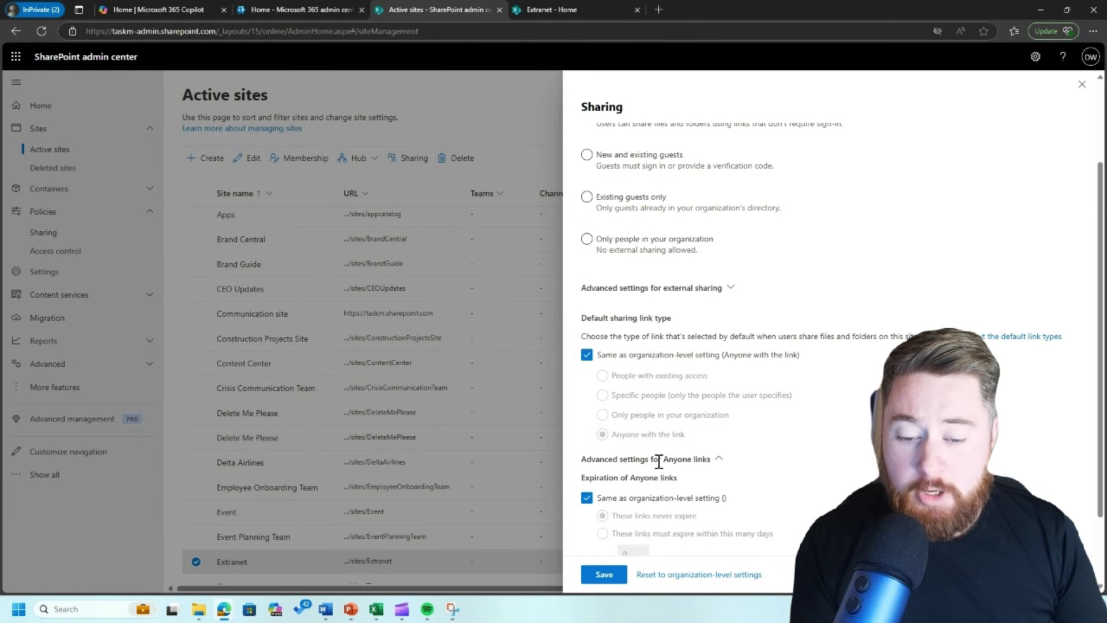
pyautogui.scroll(-2, 724, 477)
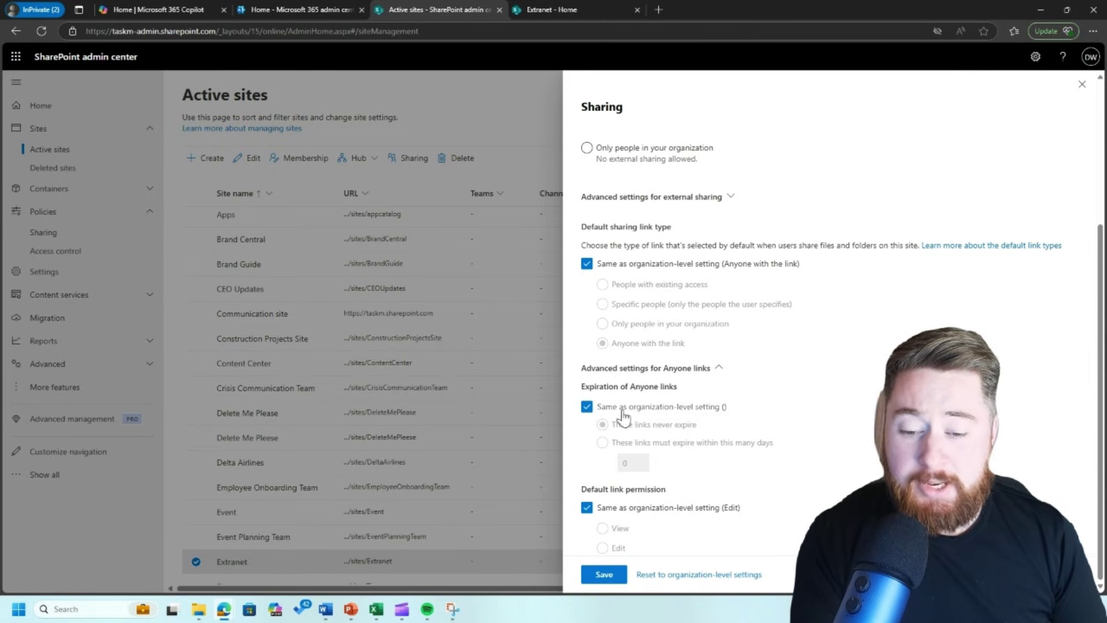
pyautogui.click(587, 408)
pyautogui.click(610, 443)
pyautogui.click(602, 424)
pyautogui.click(588, 408)
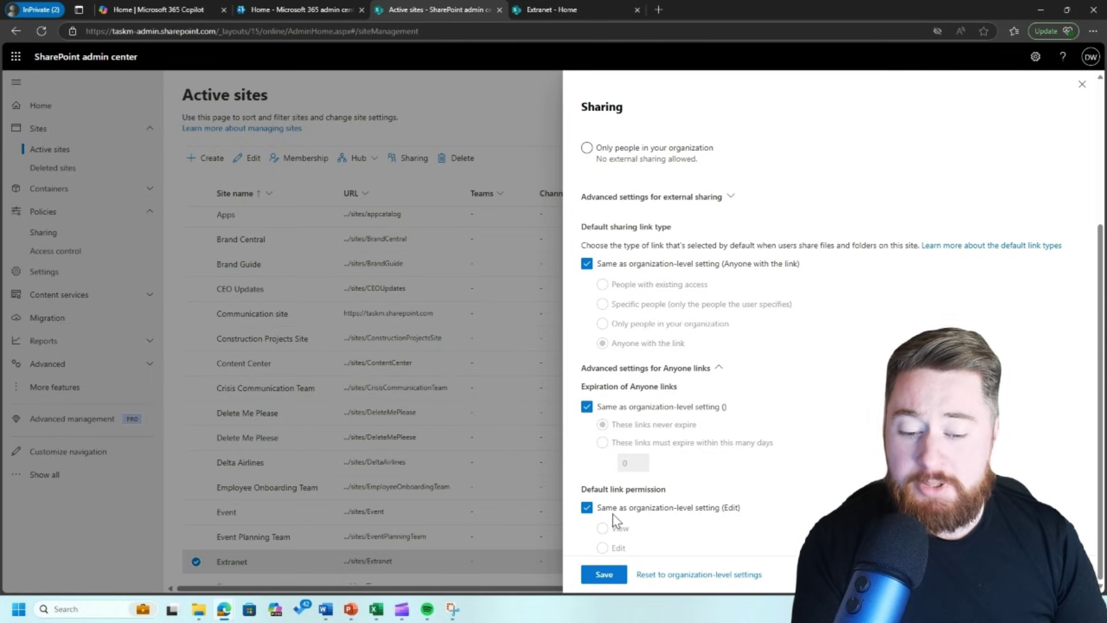
pyautogui.click(587, 508)
pyautogui.click(602, 528)
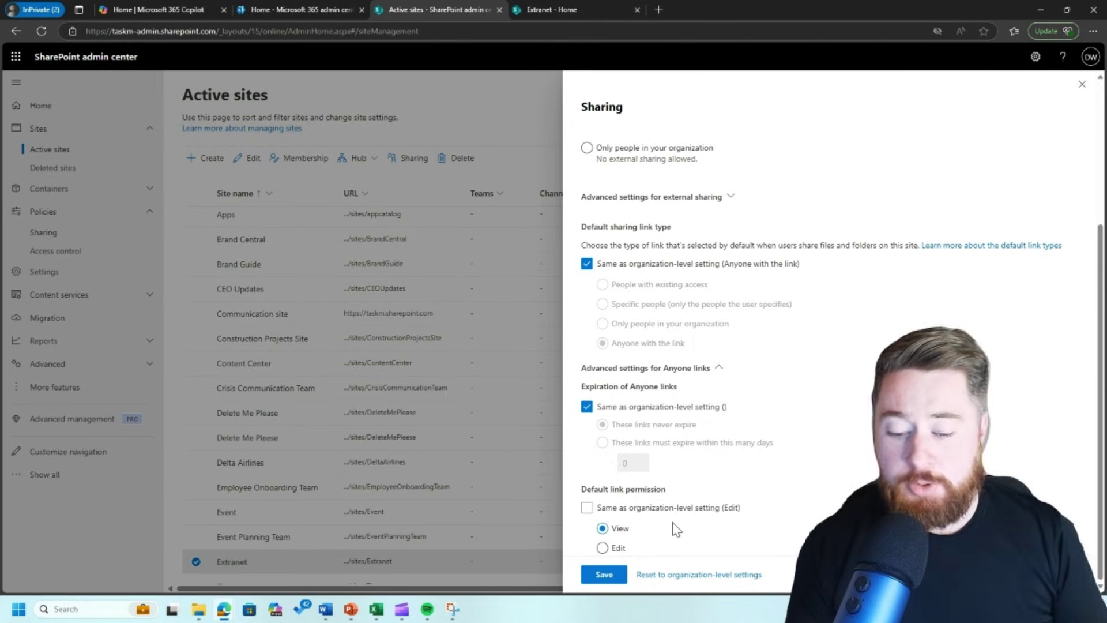
# - Save Extranet's new sharing settings and close the Sharing panel
pyautogui.click(604, 575)
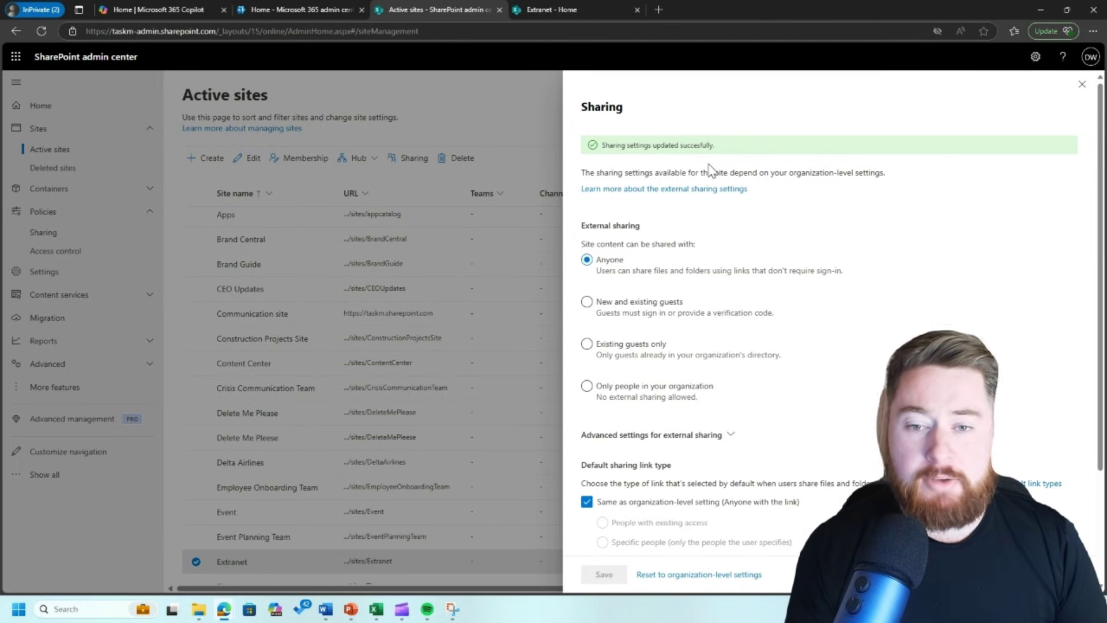
pyautogui.click(1082, 84)
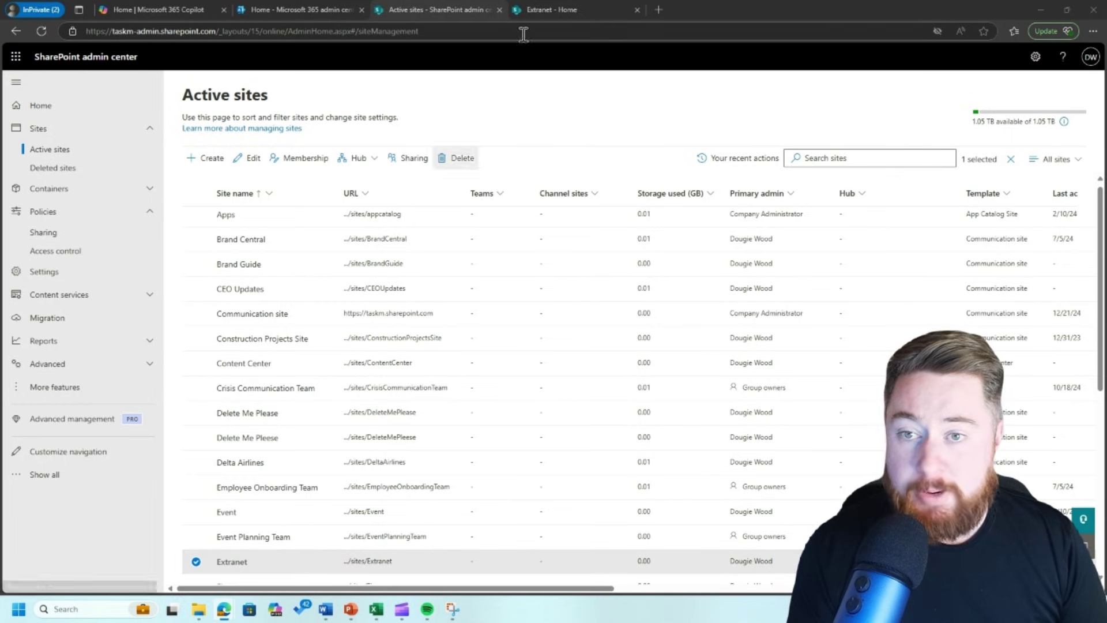
# - On the Extranet site, add the external guest's outlook.com e-mail under Site access with Read permission
pyautogui.click(560, 4)
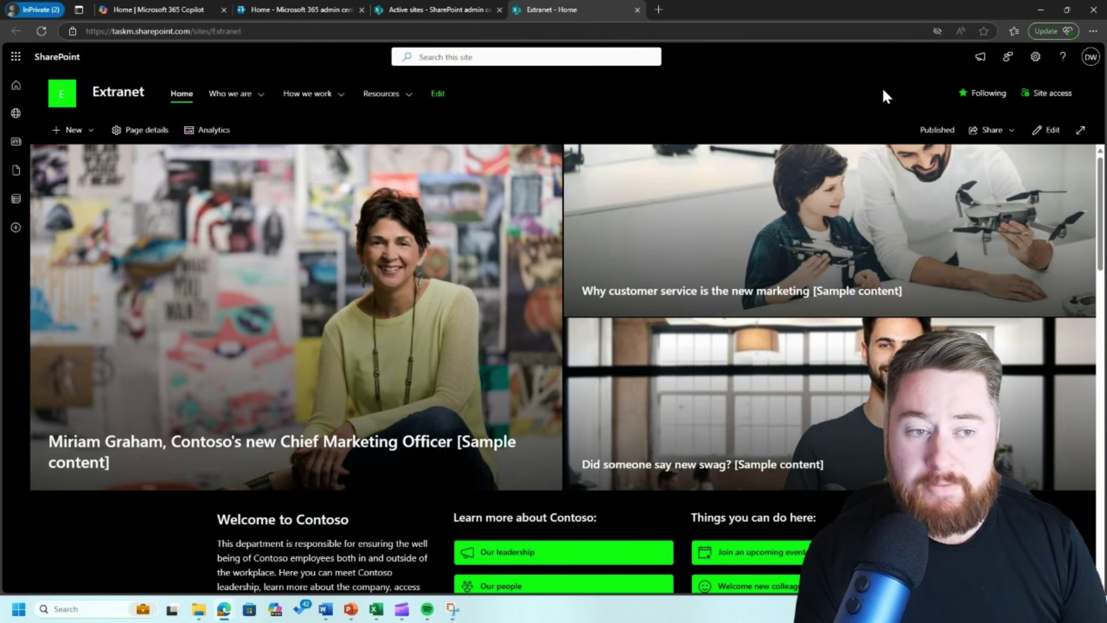
pyautogui.click(1051, 94)
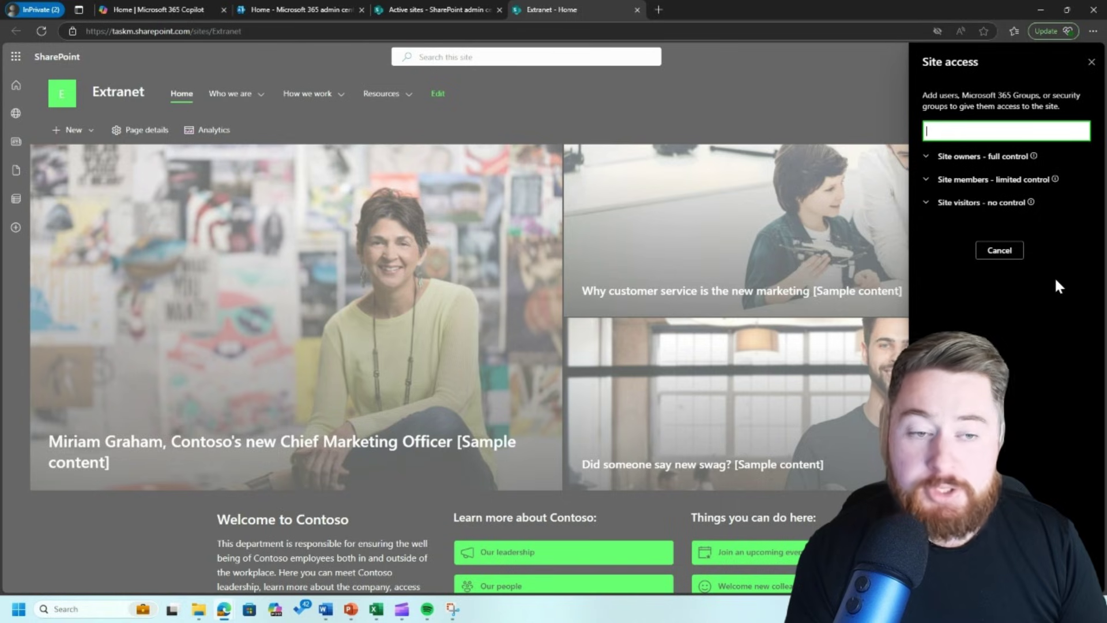
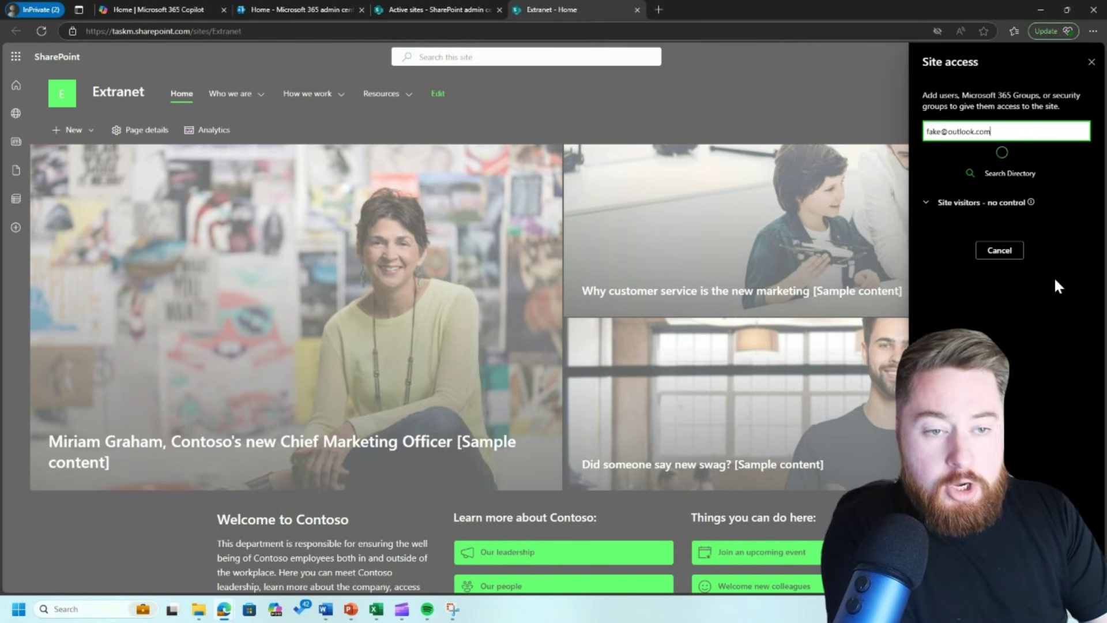
pyautogui.click(982, 158)
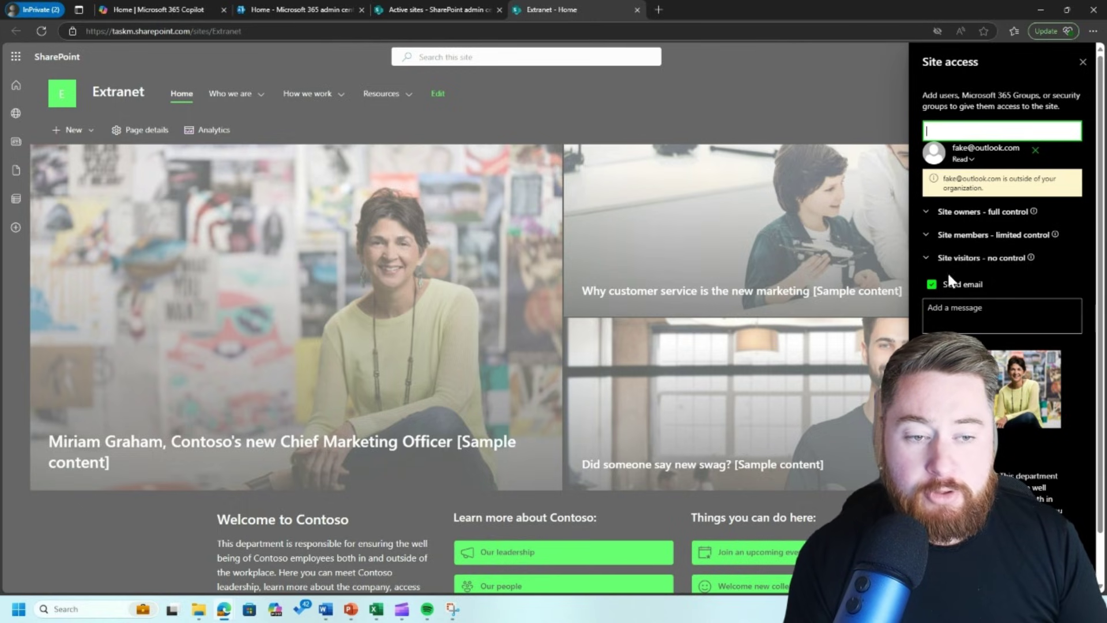
pyautogui.click(962, 160)
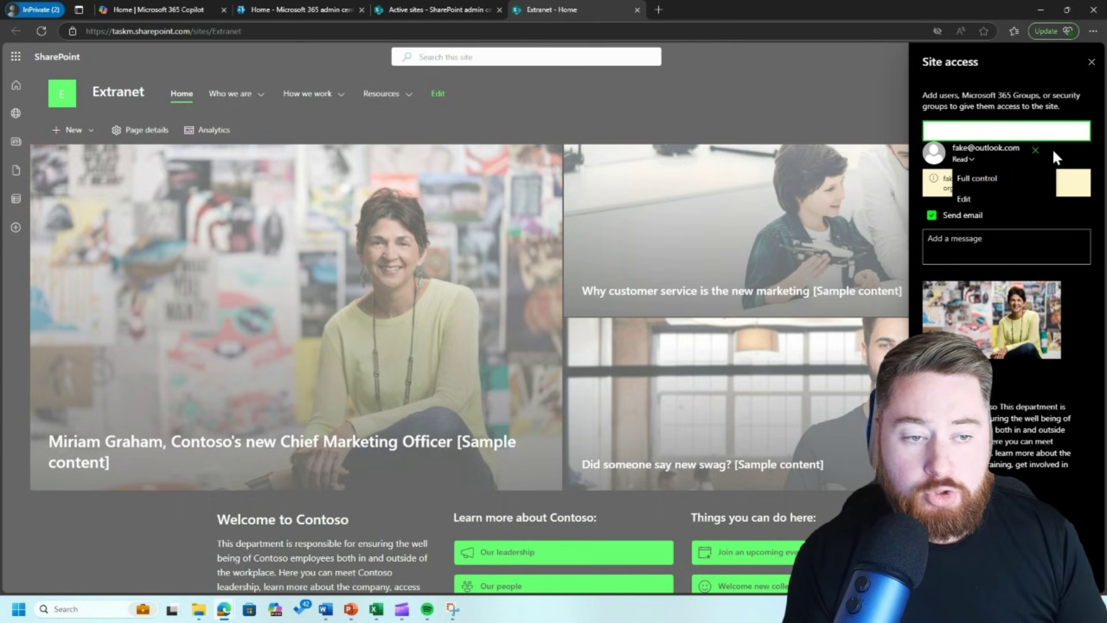
pyautogui.click(1066, 161)
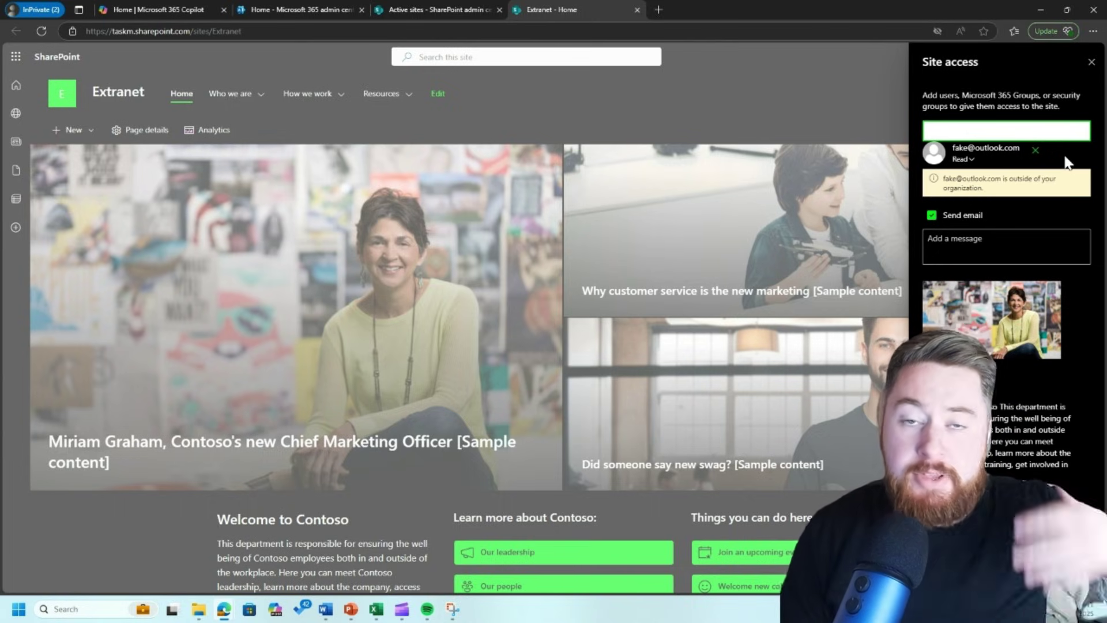